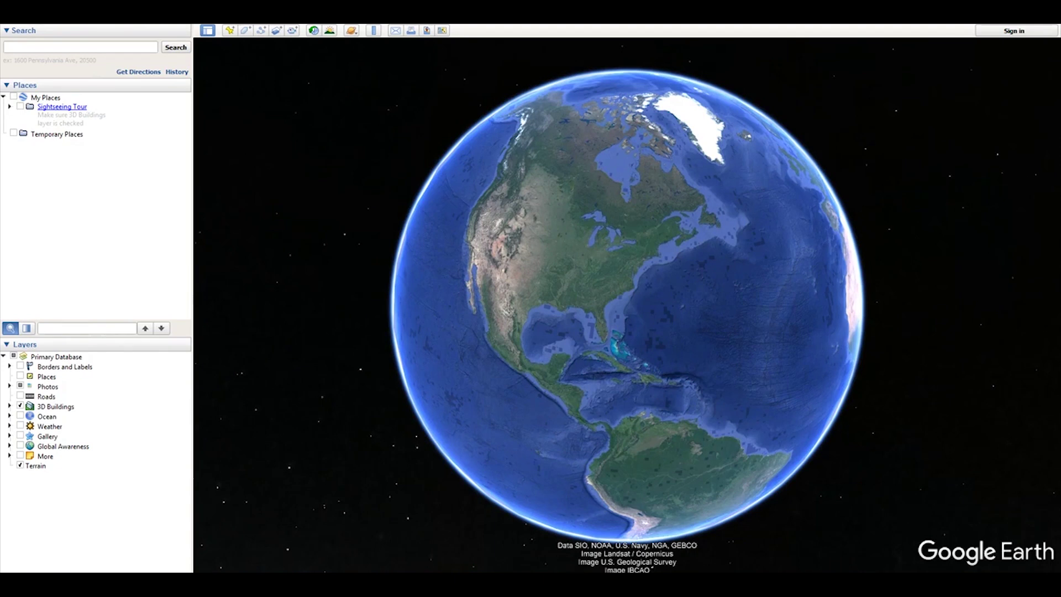
Turn off Water Surface in the View menu and zoom out to see the whole globe
{"action": "left_click", "coordinate": [50, 22]}
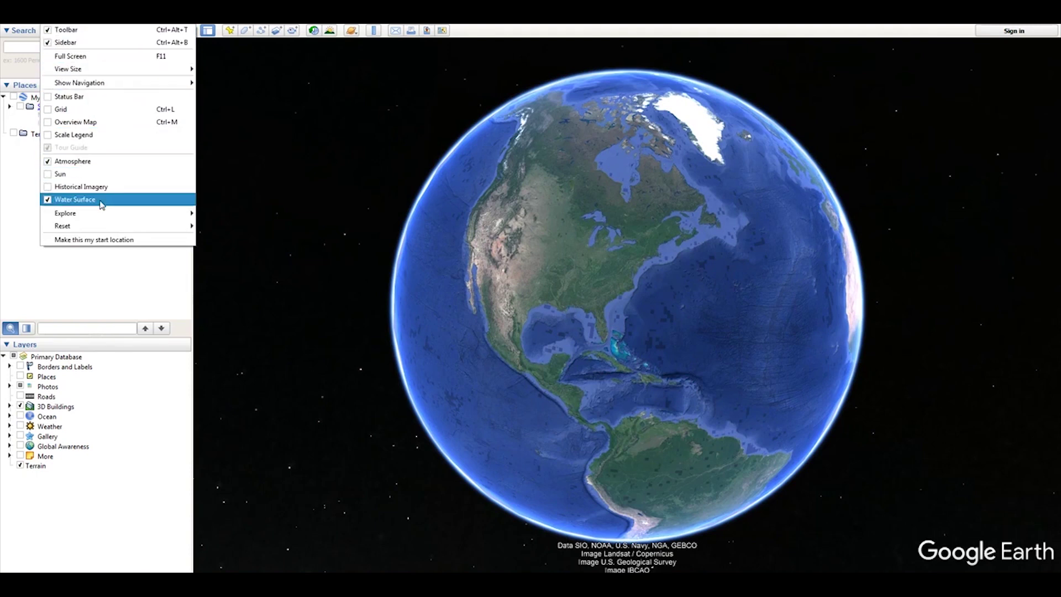
{"action": "left_click", "coordinate": [101, 200]}
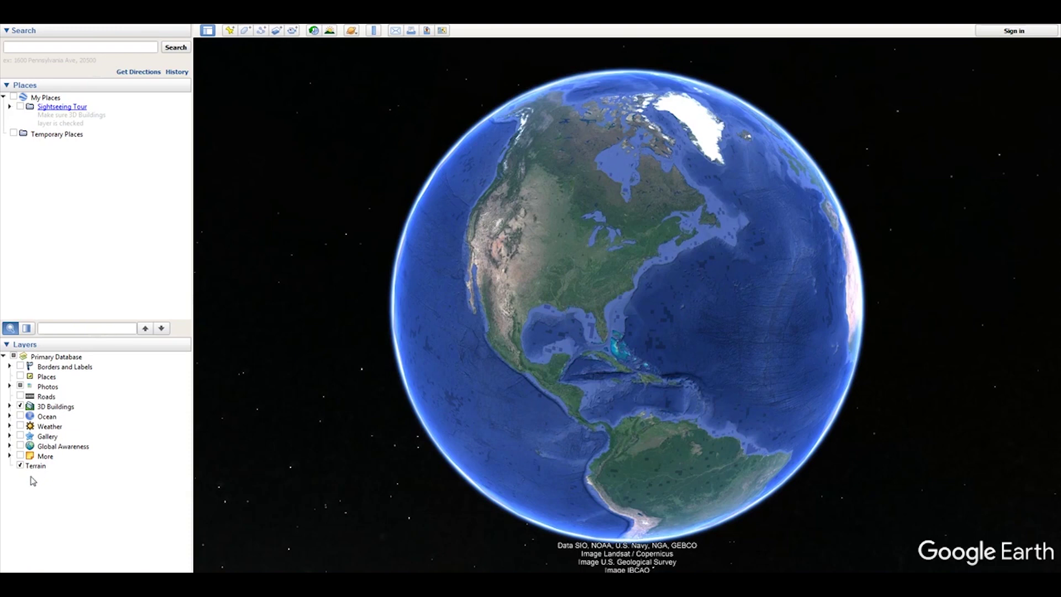
{"action": "scroll", "coordinate": [543, 261], "scroll_direction": "down", "scroll_amount": 3}
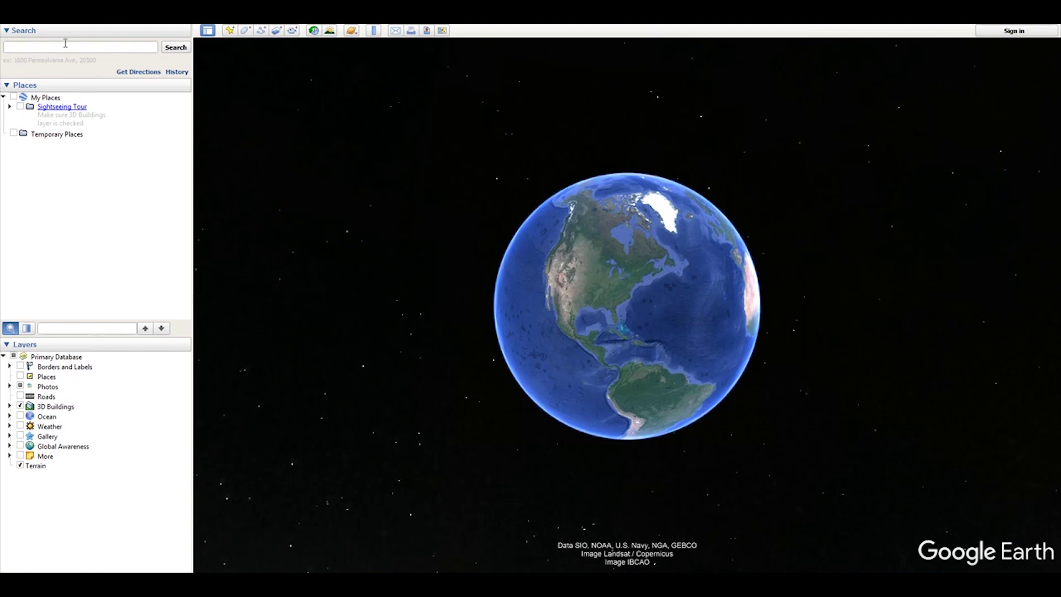
Search for Mont-Tremblant-Village, QC, Canada and fly to the resort village
{"action": "left_click", "coordinate": [54, 47]}
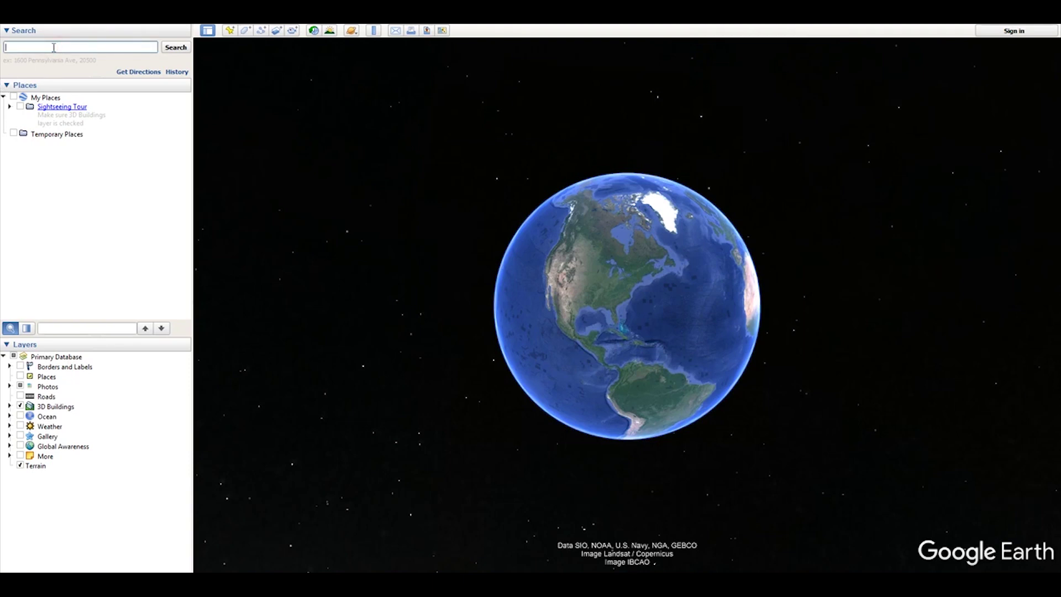
{"action": "type", "text": "Mont Tremblant"}
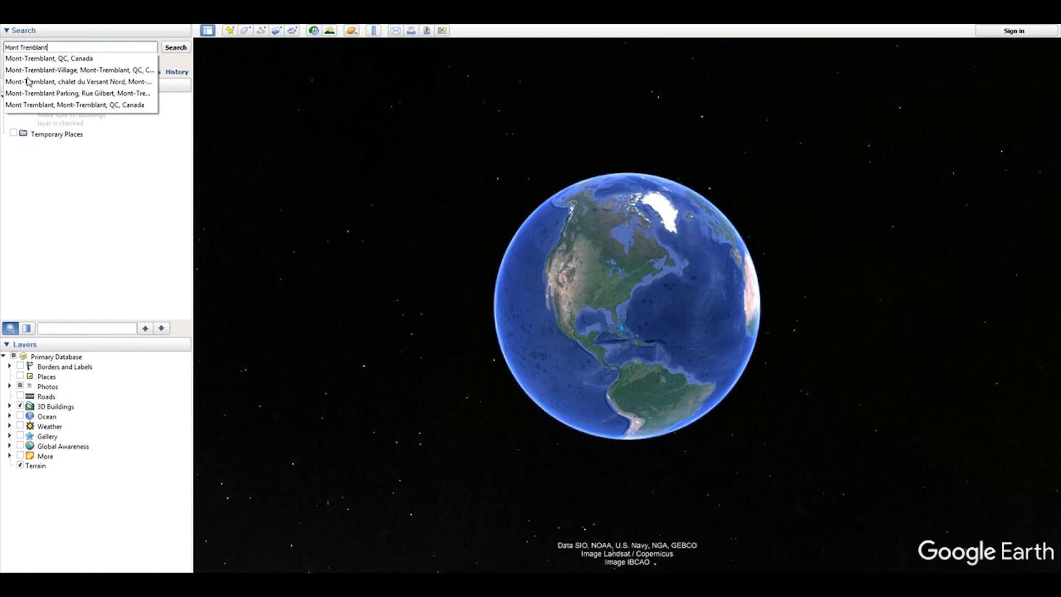
{"action": "left_click", "coordinate": [89, 70]}
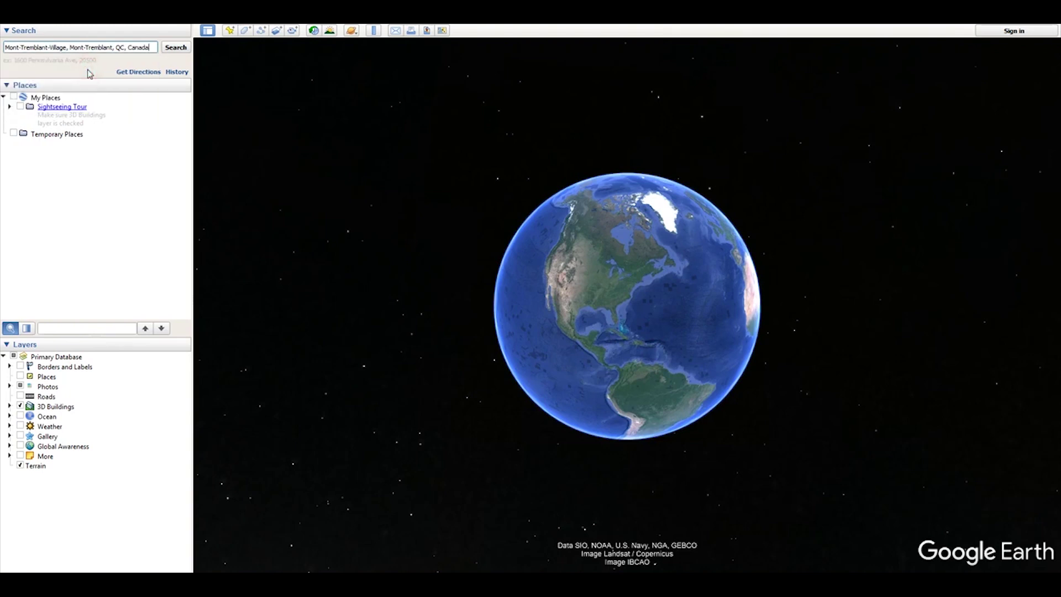
{"action": "left_click", "coordinate": [180, 49]}
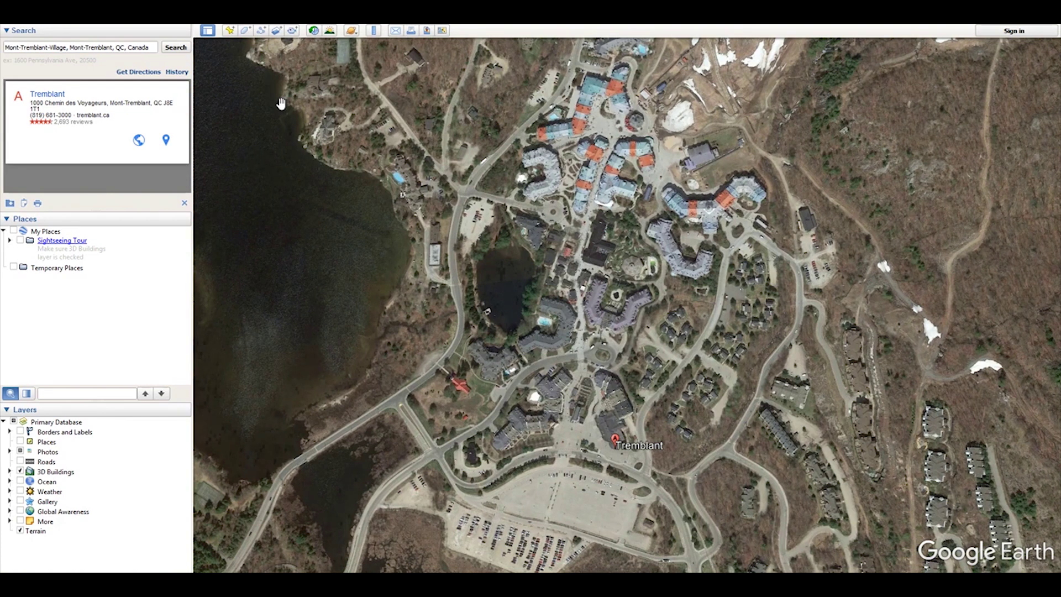
Add a placemark named Village, move it into Temporary Places and hide it
{"action": "left_click", "coordinate": [230, 31]}
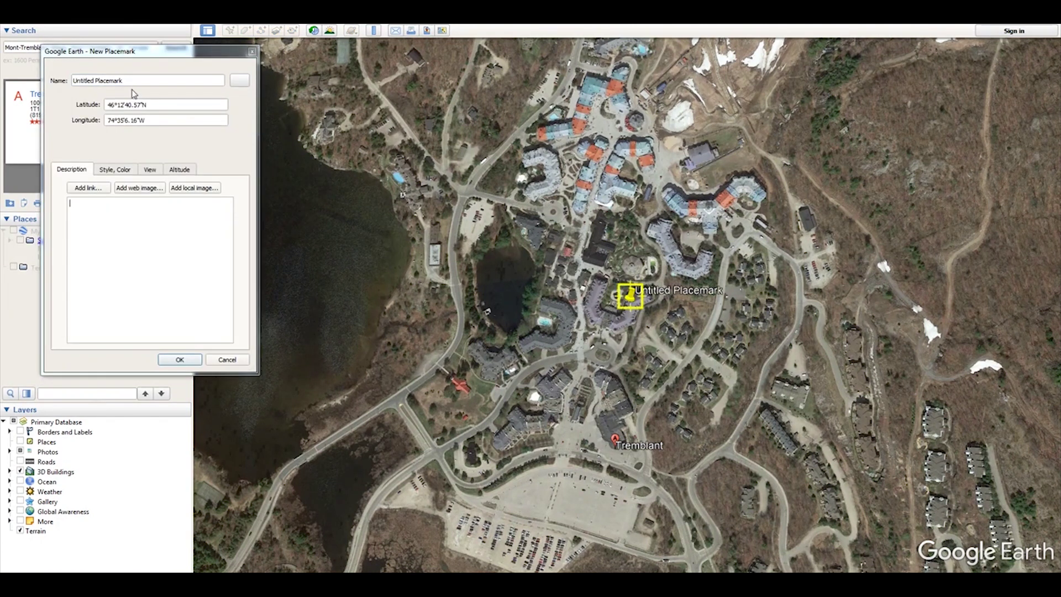
{"action": "triple_click", "coordinate": [147, 80]}
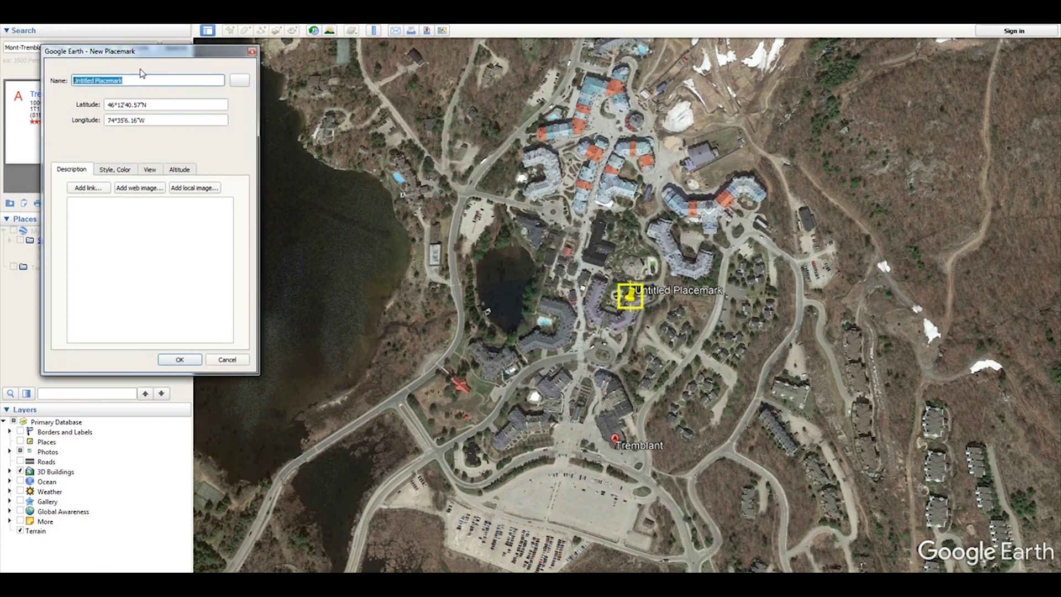
{"action": "type", "text": "Village"}
{"action": "key", "text": "Return"}
{"action": "mouse_move", "coordinate": [47, 268]}
{"action": "left_mouse_down"}
{"action": "mouse_move", "coordinate": [57, 283]}
{"action": "mouse_move", "coordinate": [47, 286]}
{"action": "left_mouse_up"}
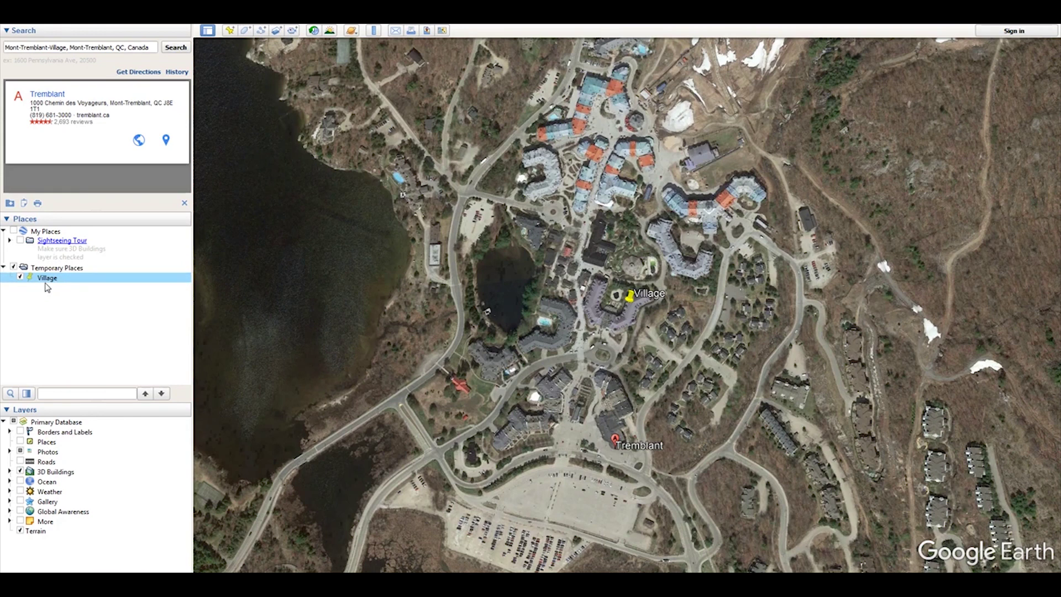
{"action": "left_click", "coordinate": [15, 267]}
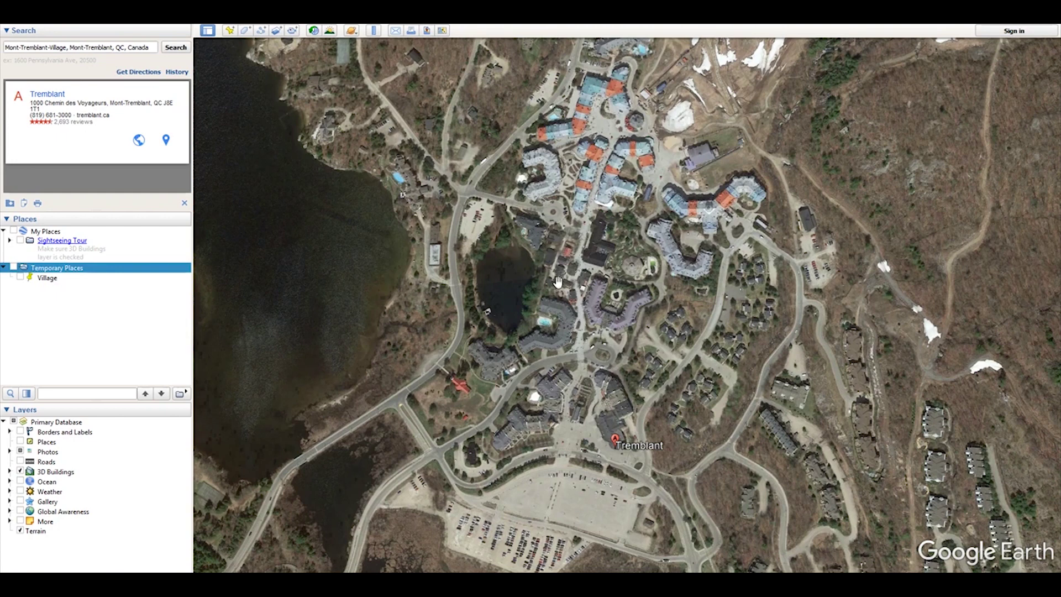
Zoom out to the whole globe and add a hidden placemark named Space
{"action": "scroll", "coordinate": [575, 298], "scroll_direction": "down", "scroll_amount": 3}
{"action": "scroll", "coordinate": [583, 303], "scroll_direction": "down", "scroll_amount": 5}
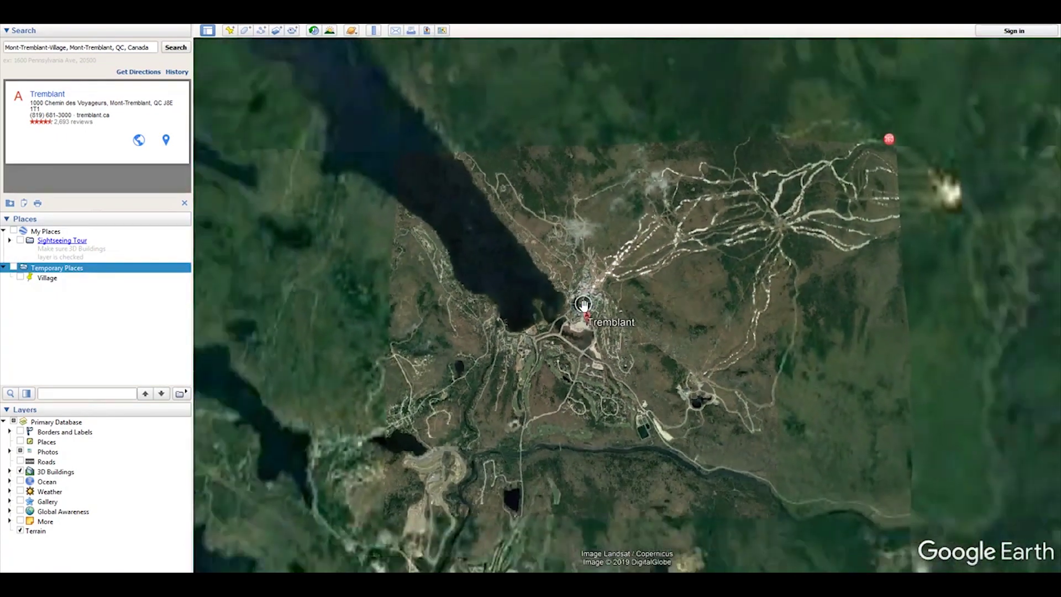
{"action": "scroll", "coordinate": [582, 304], "scroll_direction": "down", "scroll_amount": 10}
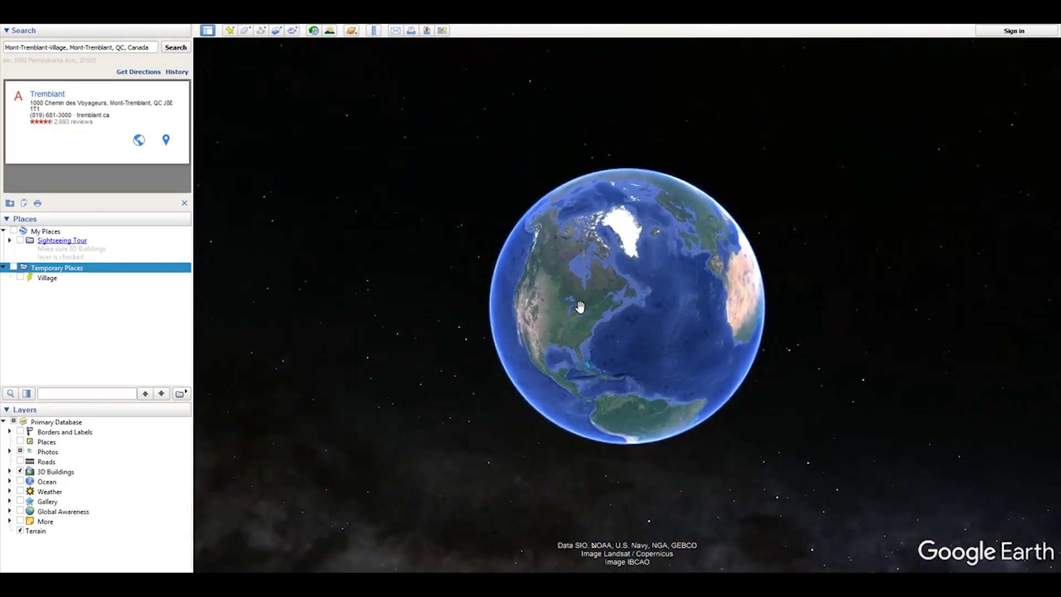
{"action": "scroll", "coordinate": [572, 298], "scroll_direction": "up", "scroll_amount": 3}
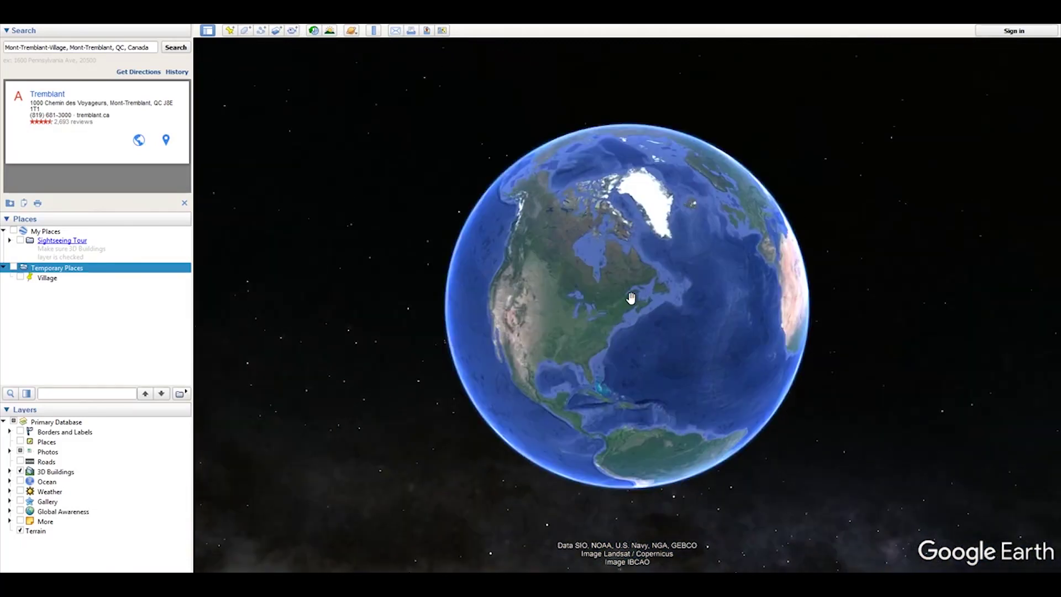
{"action": "left_click", "coordinate": [231, 32]}
{"action": "triple_click", "coordinate": [151, 82]}
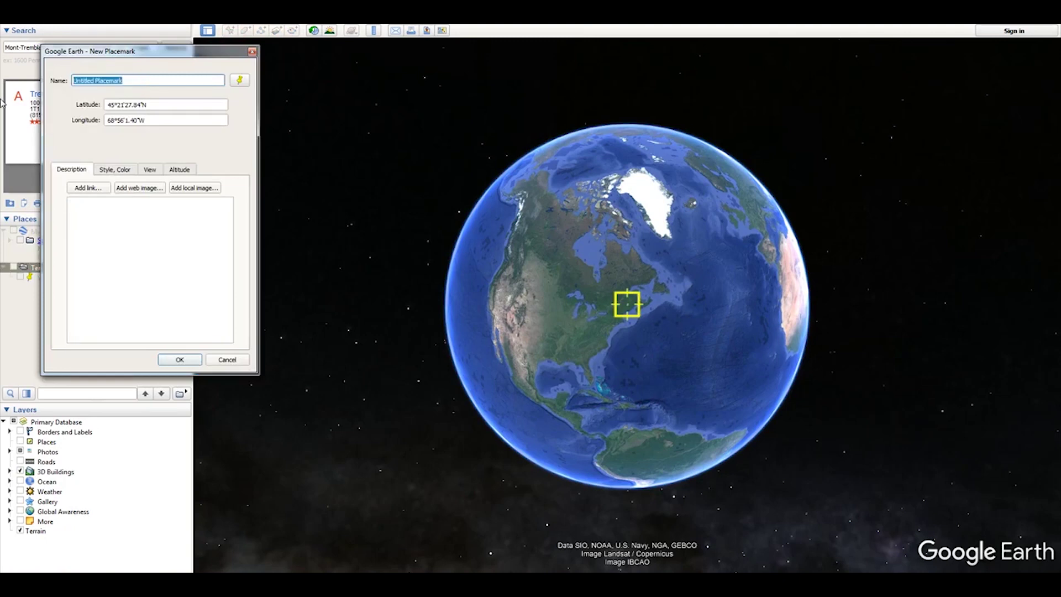
{"action": "type", "text": "Space"}
{"action": "key", "text": "Return"}
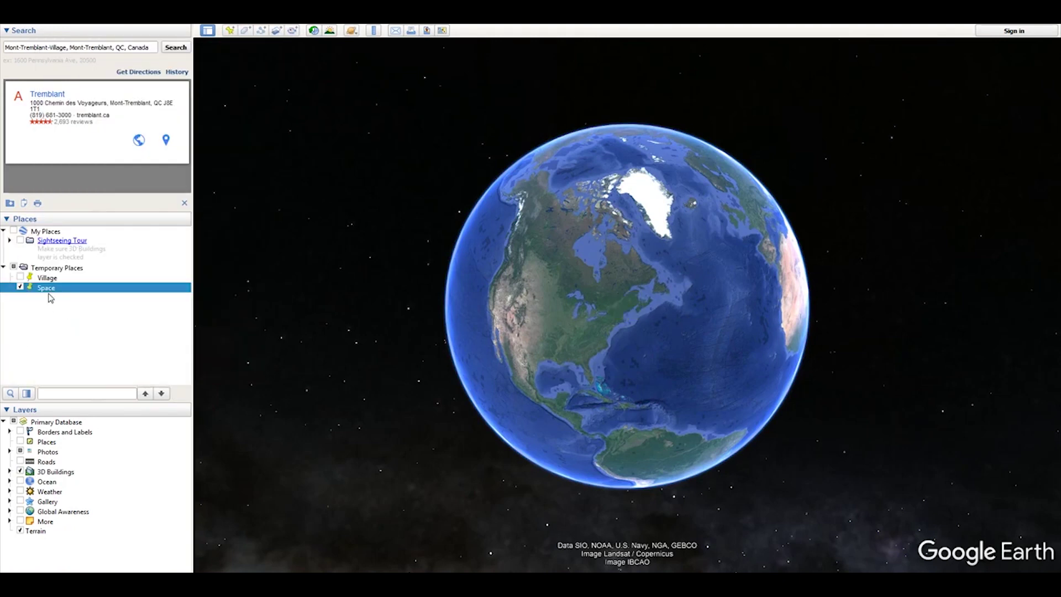
{"action": "left_click", "coordinate": [21, 288]}
{"action": "left_click_drag", "start_coordinate": [155, 48], "coordinate": [3, 47]}
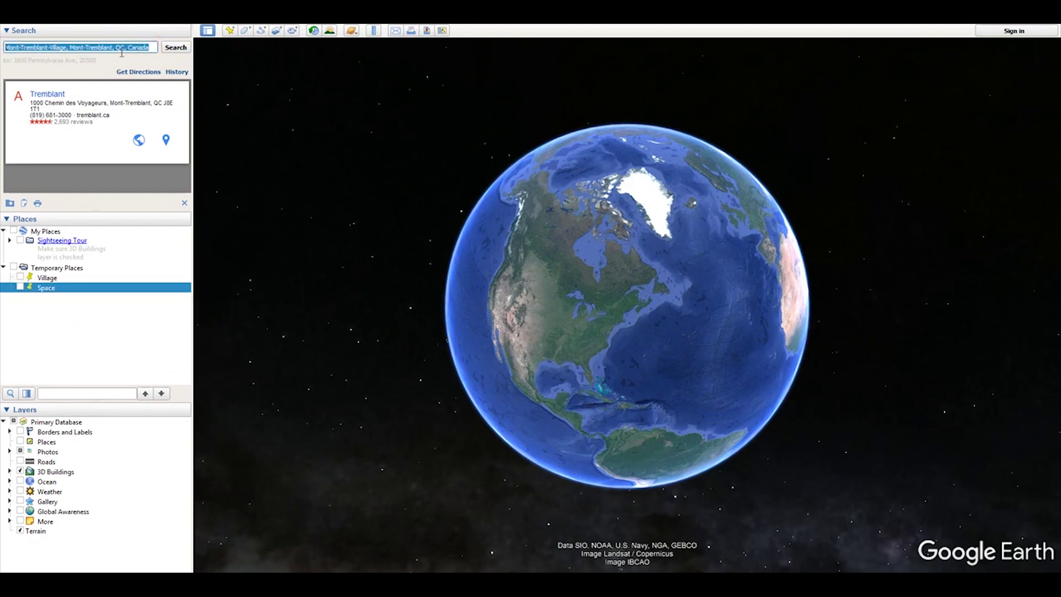
Fly to Toronto, ON, Canada, zoom in, reset heading to north and frame downtown
{"action": "type", "text": "T"}
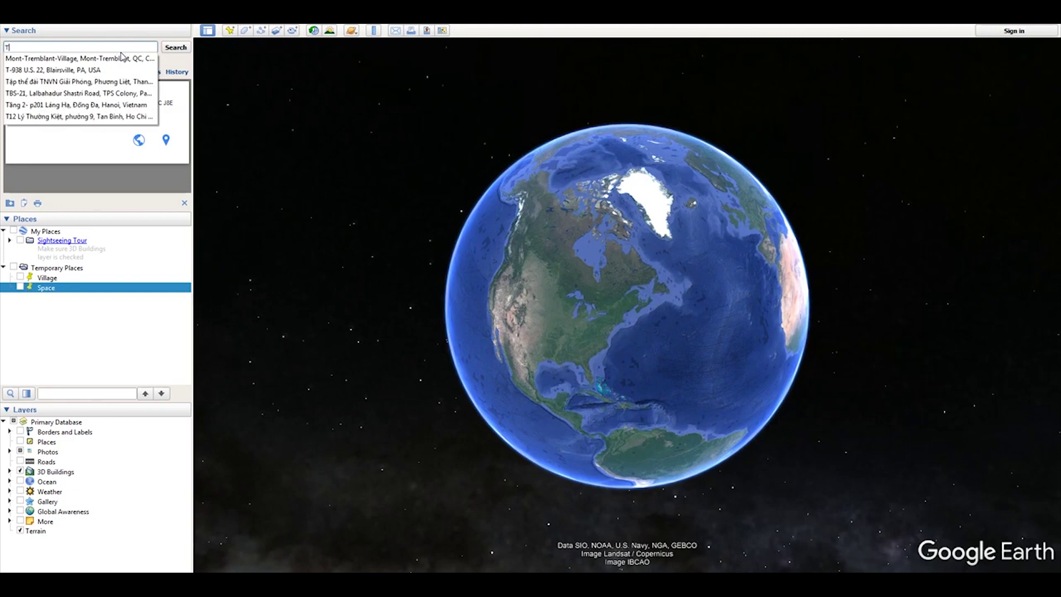
{"action": "type", "text": "oronto, ON, Canada"}
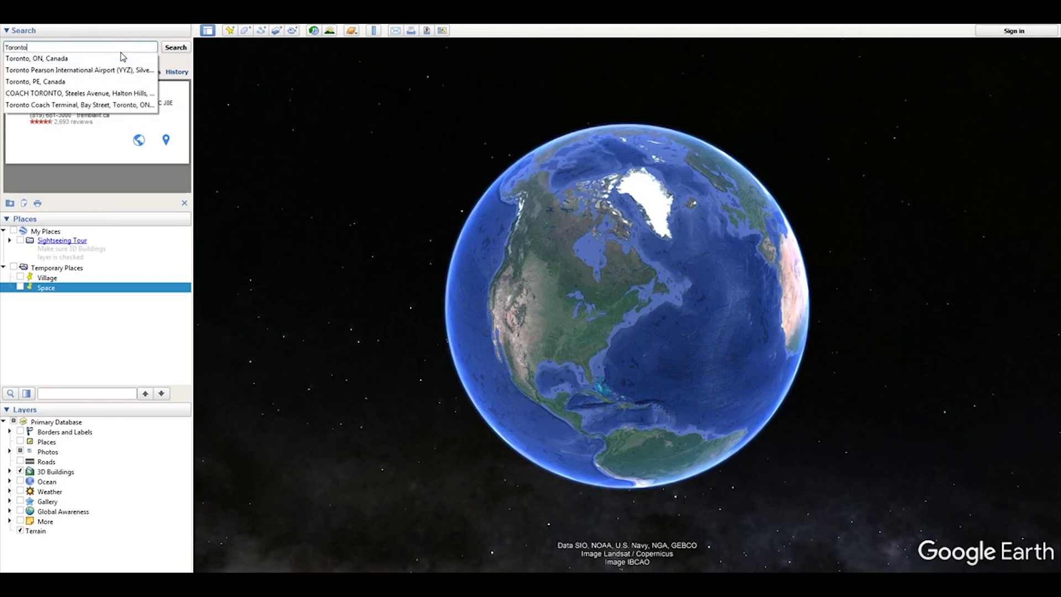
{"action": "left_click", "coordinate": [42, 58]}
{"action": "left_click", "coordinate": [178, 48]}
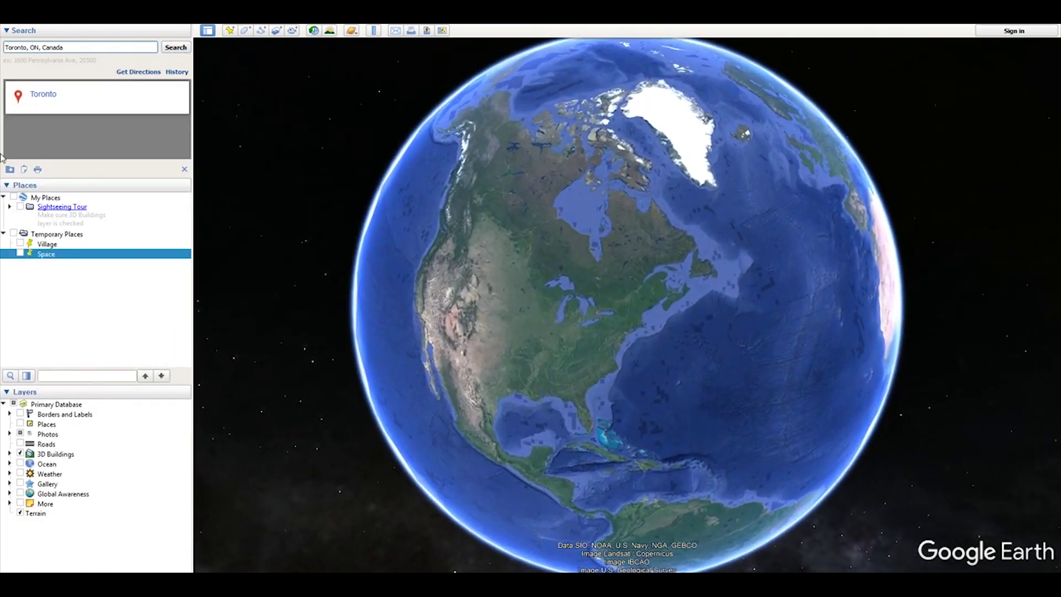
{"action": "scroll", "coordinate": [700, 314], "scroll_direction": "up", "scroll_amount": 5}
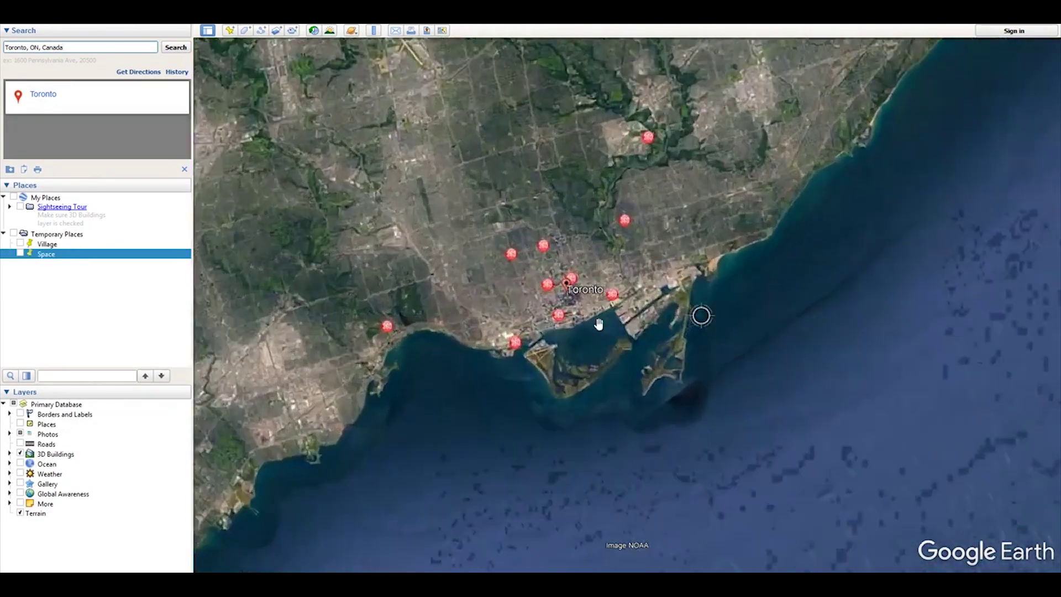
{"action": "scroll", "coordinate": [463, 321], "scroll_direction": "up", "scroll_amount": 5}
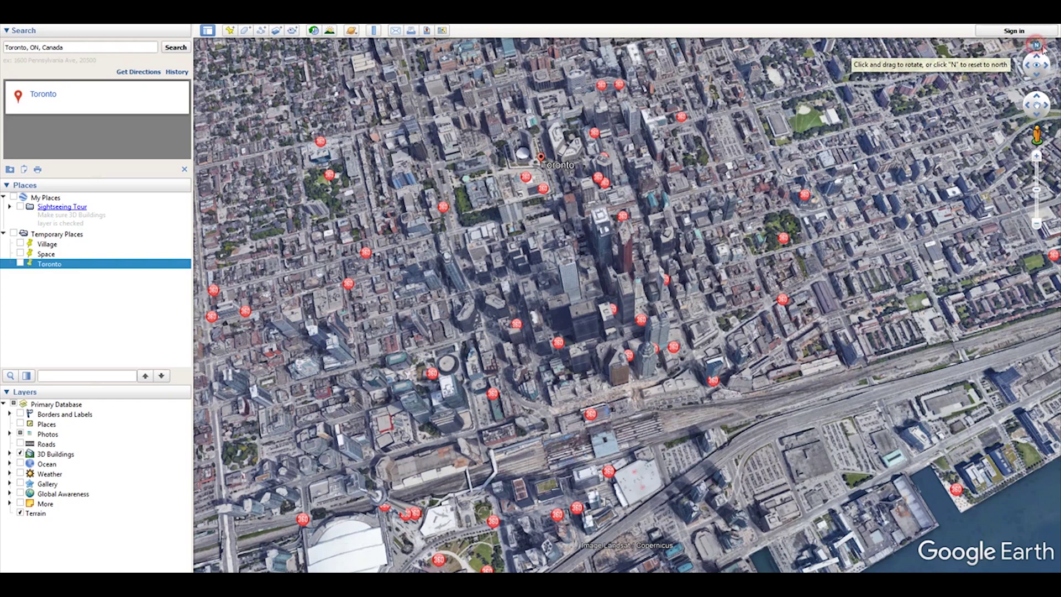
{"action": "left_click", "coordinate": [1040, 48]}
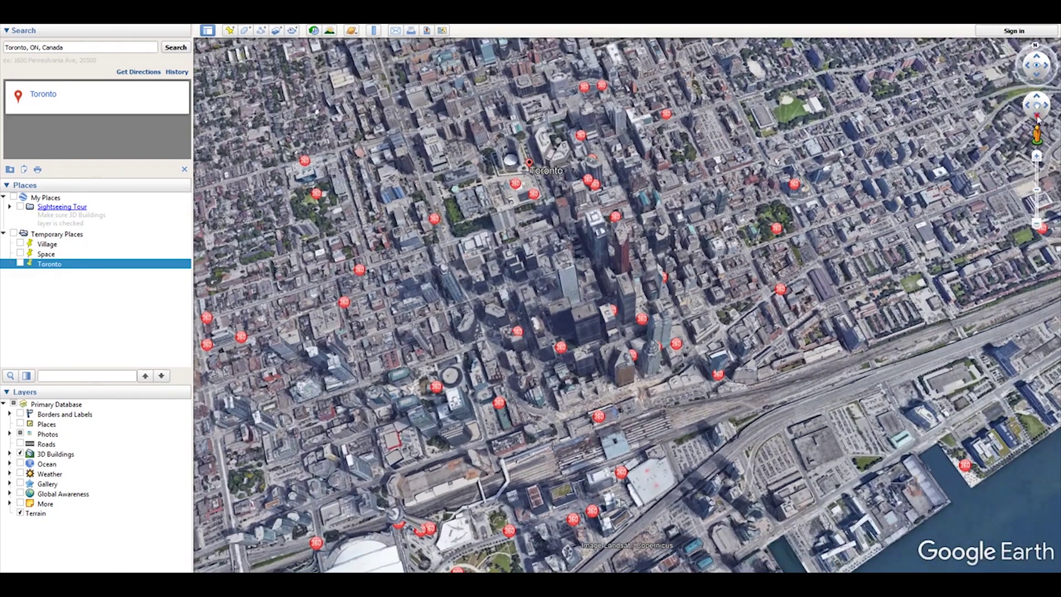
{"action": "left_click", "coordinate": [1038, 115]}
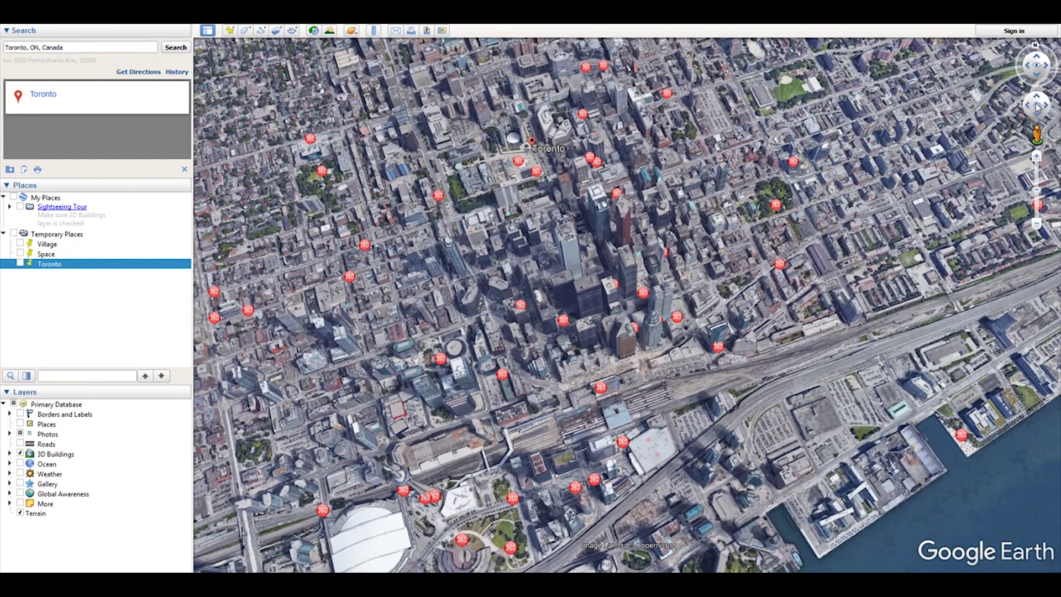
{"action": "scroll", "coordinate": [698, 311], "scroll_direction": "up", "scroll_amount": 5}
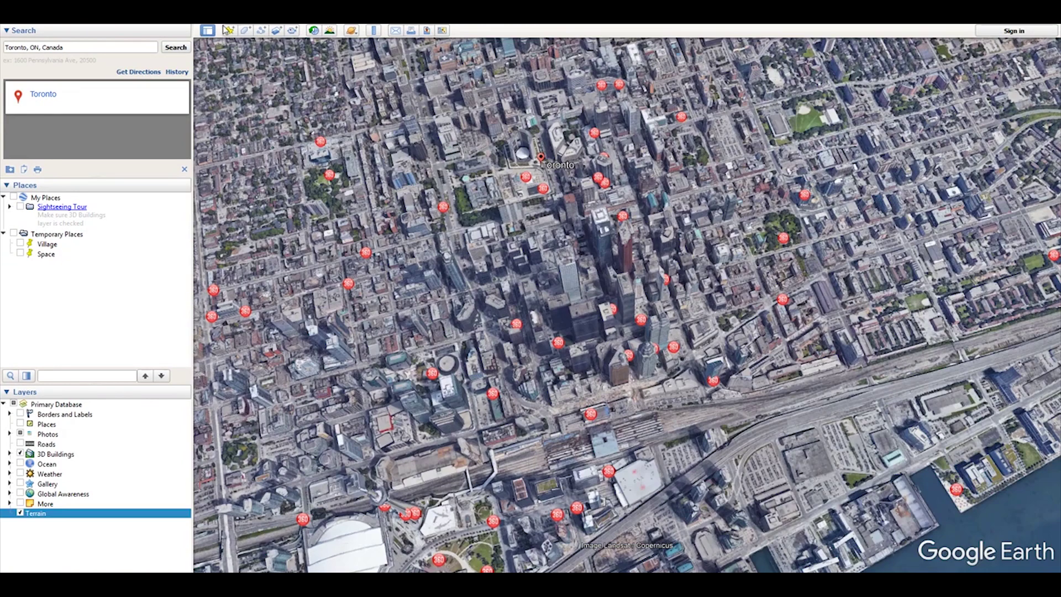
Add a hidden placemark named Toronto in Temporary Places, ordered after Space
{"action": "left_click", "coordinate": [229, 31]}
{"action": "triple_click", "coordinate": [136, 81]}
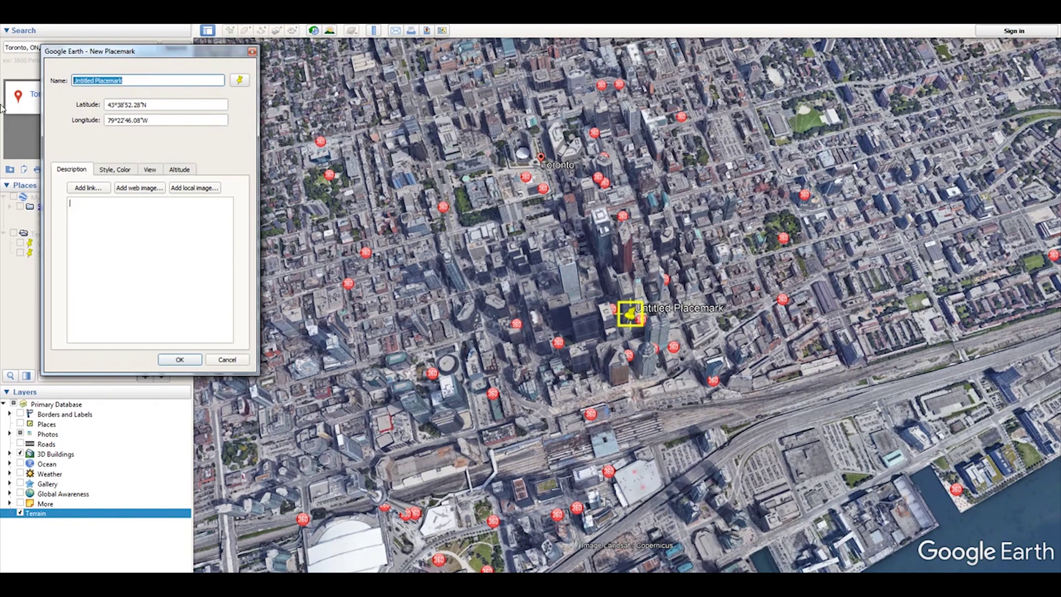
{"action": "type", "text": "Toronto"}
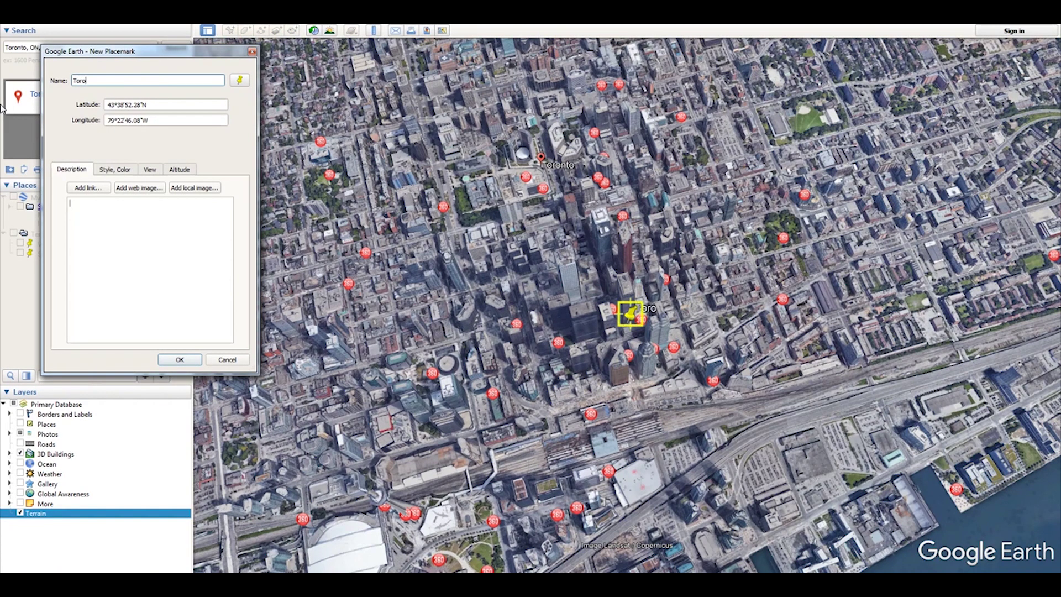
{"action": "key", "text": "Return"}
{"action": "mouse_move", "coordinate": [60, 236]}
{"action": "left_mouse_down"}
{"action": "mouse_move", "coordinate": [60, 249]}
{"action": "mouse_move", "coordinate": [50, 241]}
{"action": "left_mouse_up"}
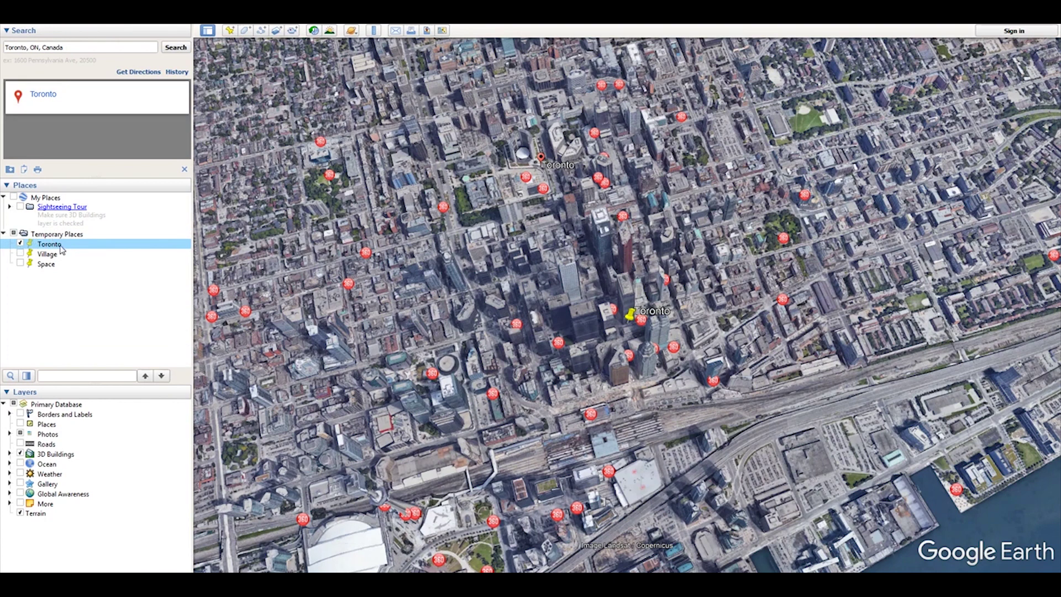
{"action": "left_click", "coordinate": [20, 243]}
{"action": "left_click_drag", "start_coordinate": [24, 245], "coordinate": [49, 269]}
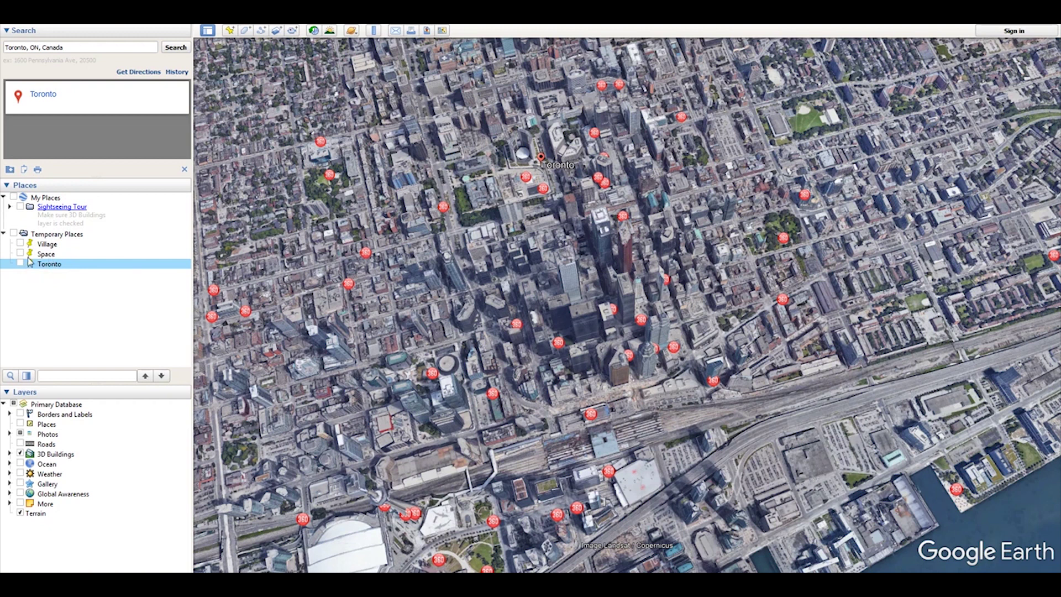
Fly to the saved Toronto view and set View > Show Navigation to Never
{"action": "double_click", "coordinate": [50, 264]}
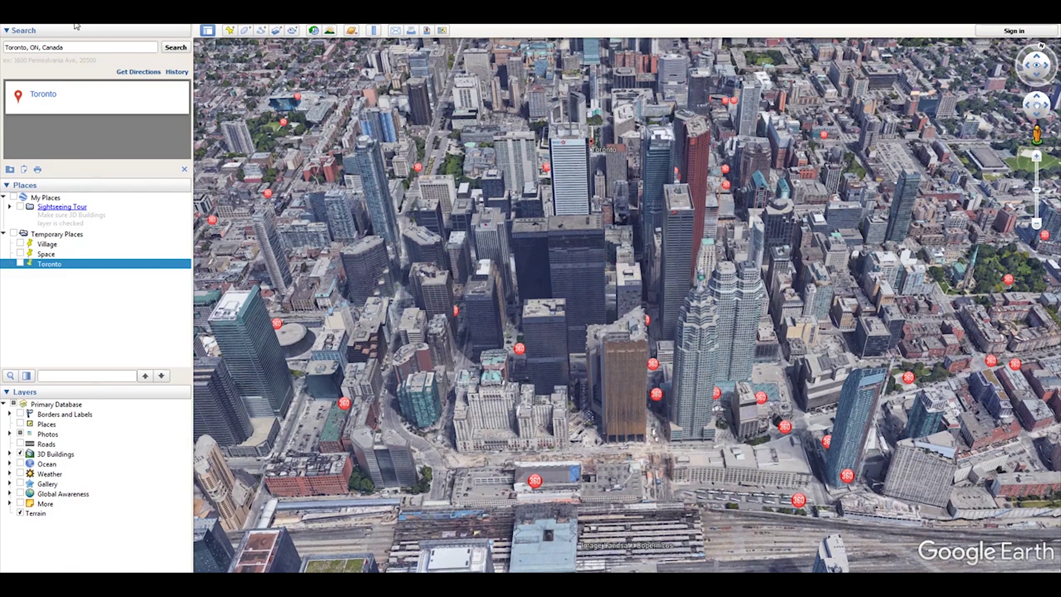
{"action": "left_click", "coordinate": [76, 25]}
{"action": "mouse_move", "coordinate": [44, 24]}
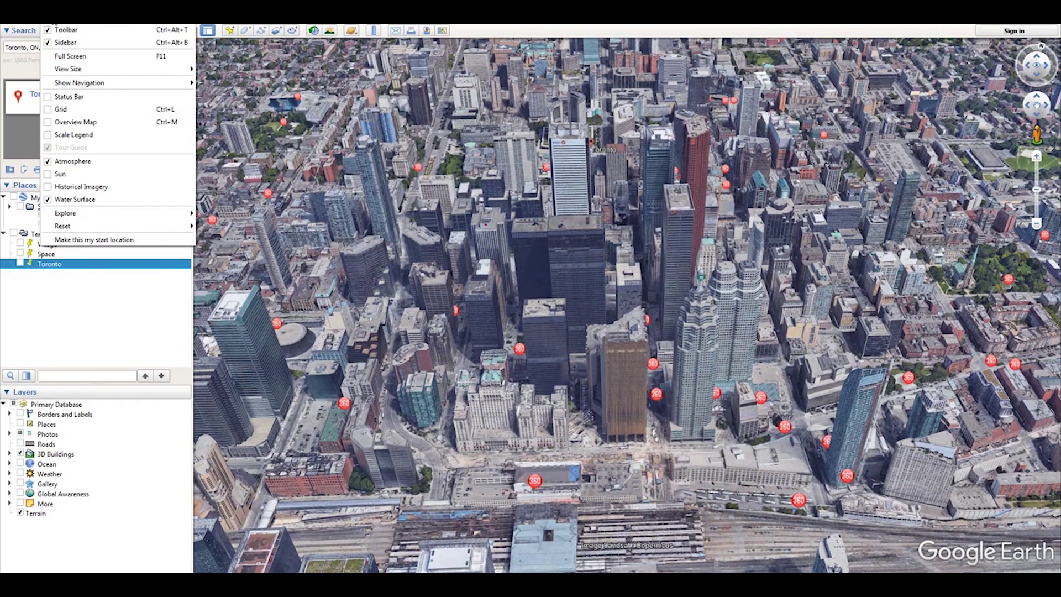
{"action": "mouse_move", "coordinate": [86, 83]}
{"action": "left_click", "coordinate": [213, 122]}
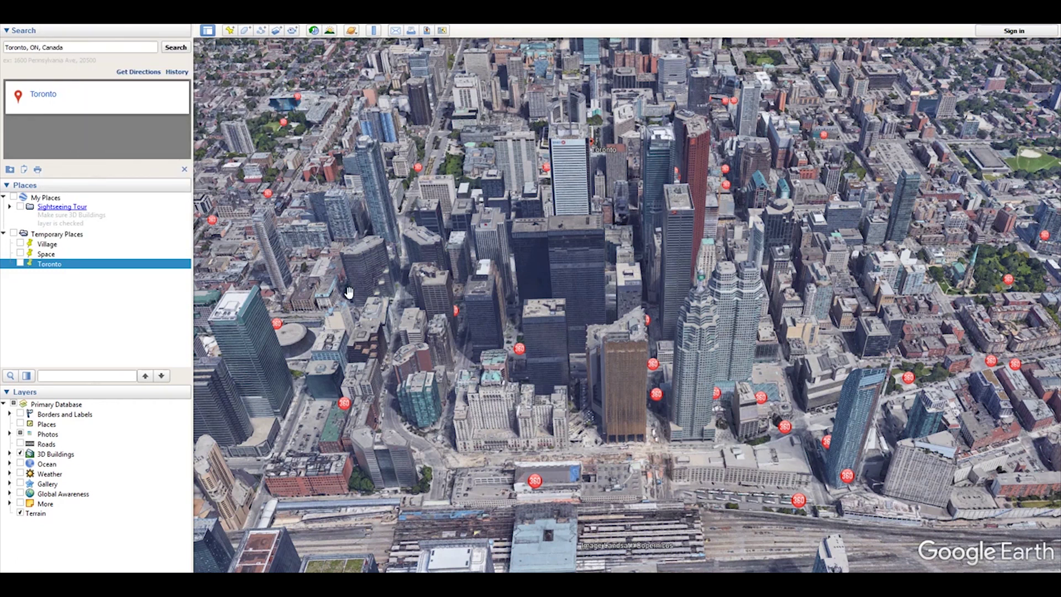
{"action": "left_click", "coordinate": [53, 245]}
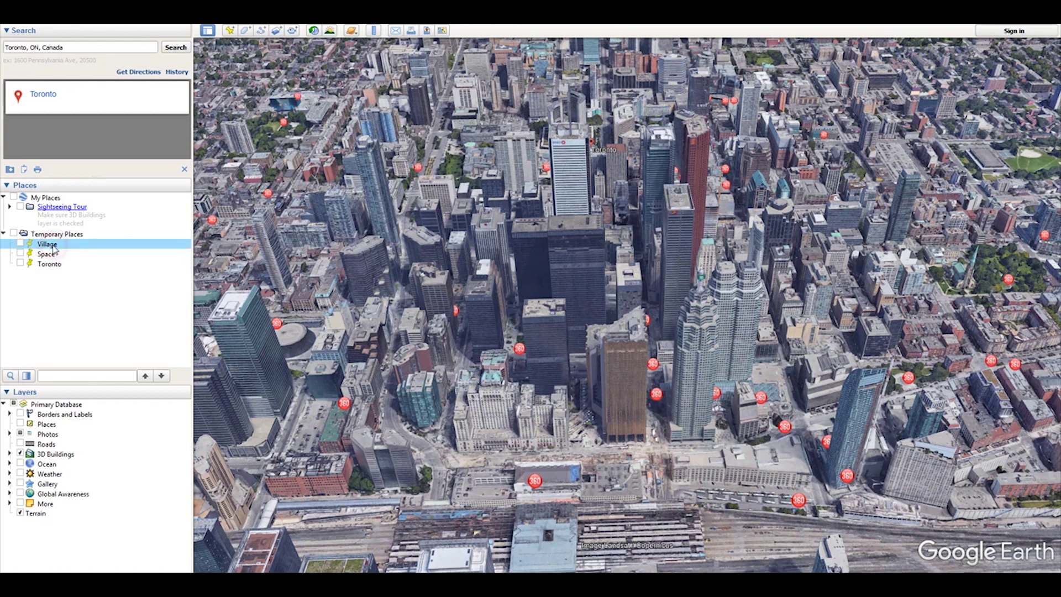
Fly from Toronto to the saved Village view of the Tremblant resort
{"action": "double_click", "coordinate": [54, 246]}
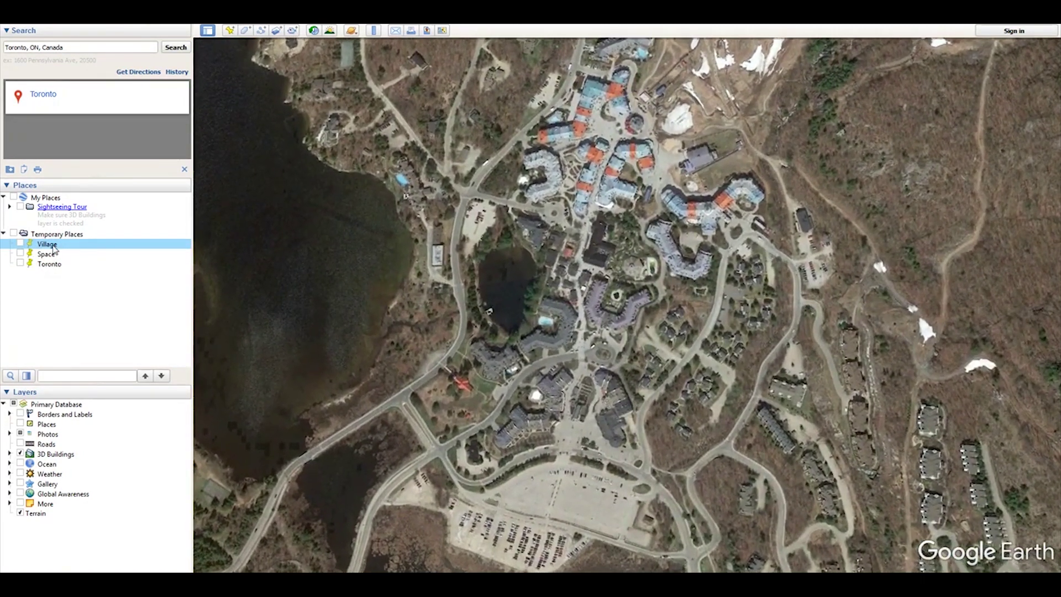
{"action": "double_click", "coordinate": [50, 247]}
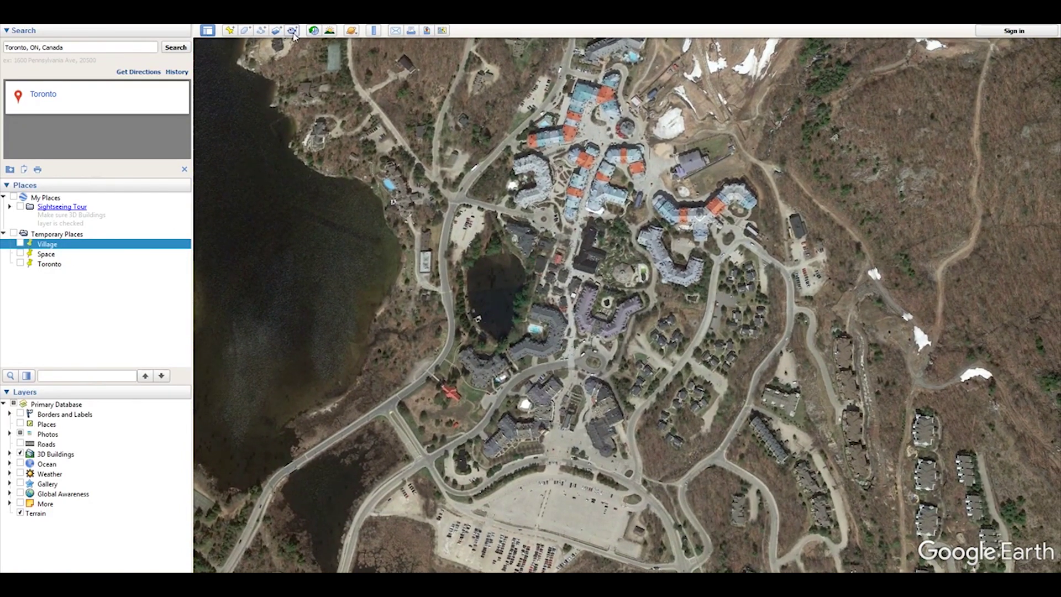
Record a tour flying from Village out to the Space globe view, then into Toronto
{"action": "left_click", "coordinate": [293, 30]}
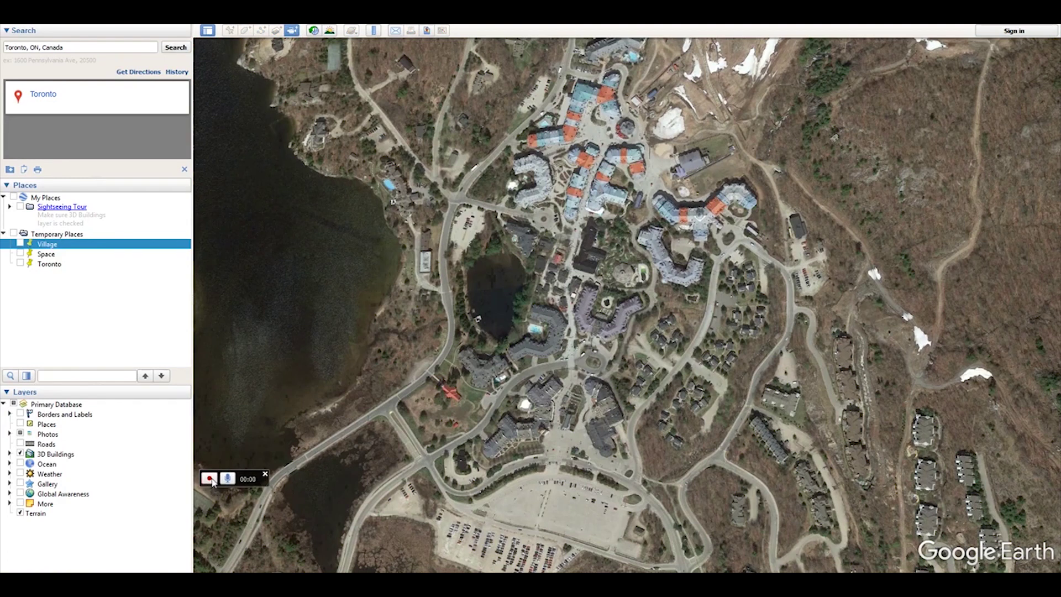
{"action": "left_click", "coordinate": [210, 479]}
{"action": "left_click", "coordinate": [53, 257]}
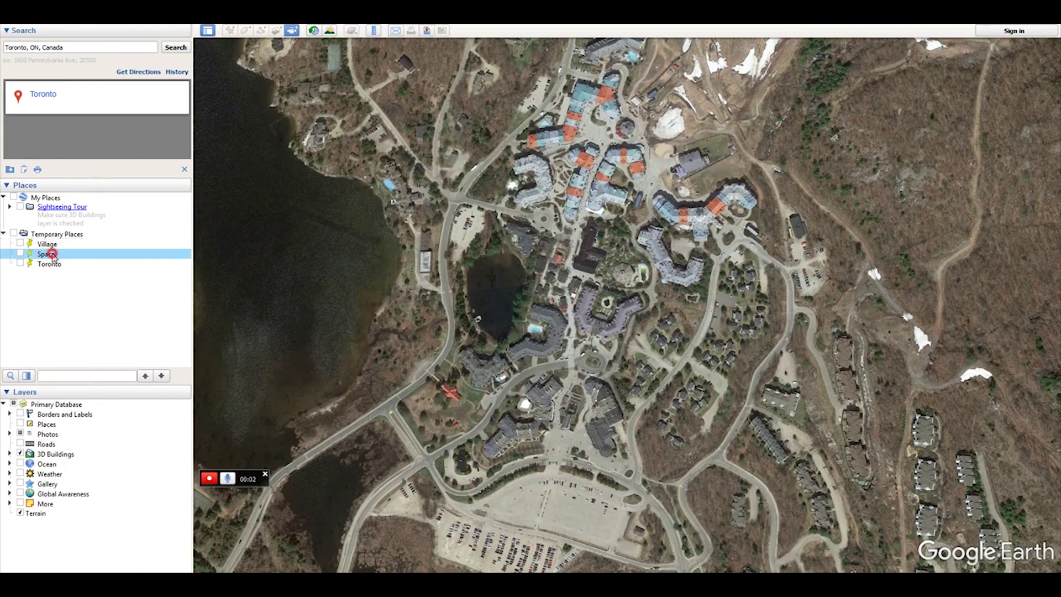
{"action": "double_click", "coordinate": [54, 256]}
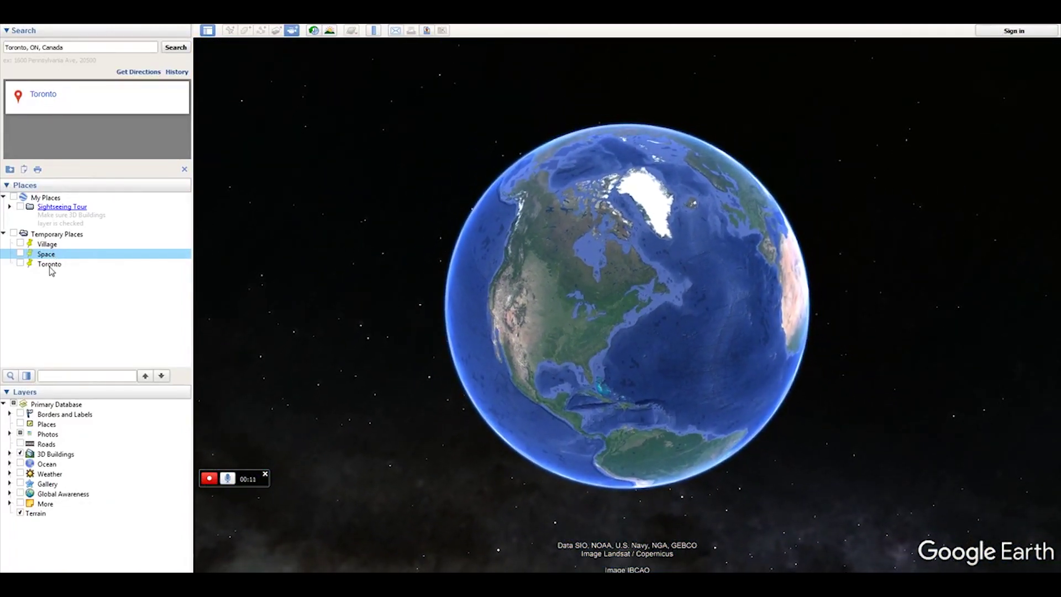
{"action": "double_click", "coordinate": [52, 265]}
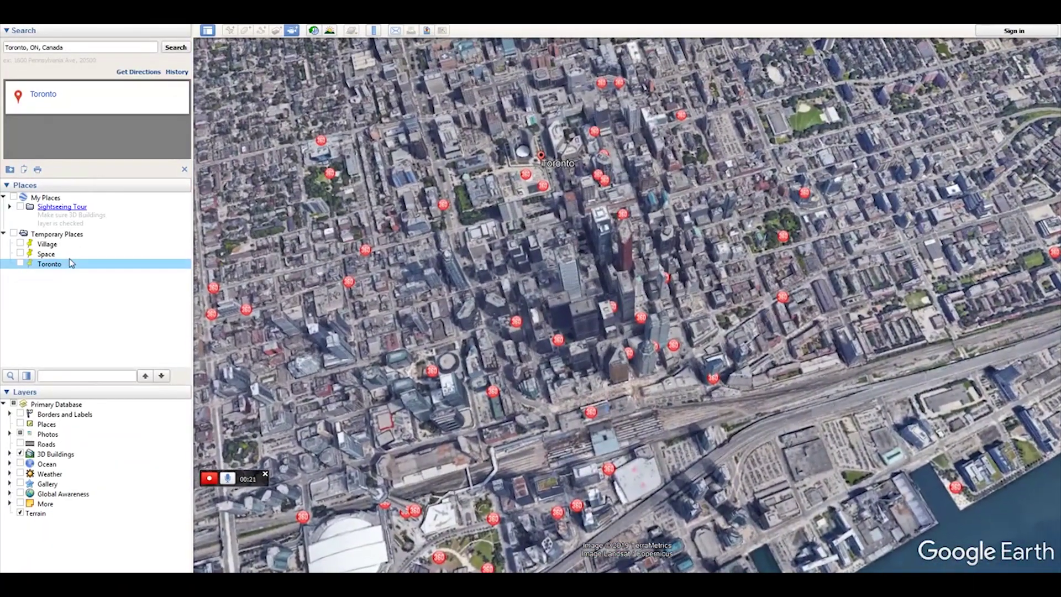
{"action": "left_click", "coordinate": [207, 480]}
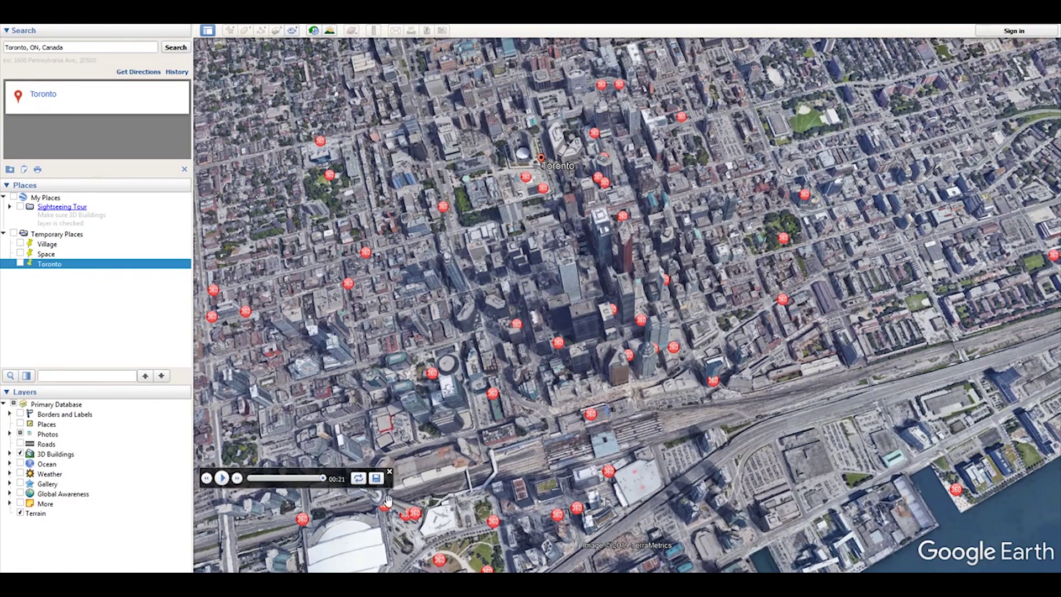
Save the recorded tour as Tour1, close its player and hide it
{"action": "left_click", "coordinate": [376, 477]}
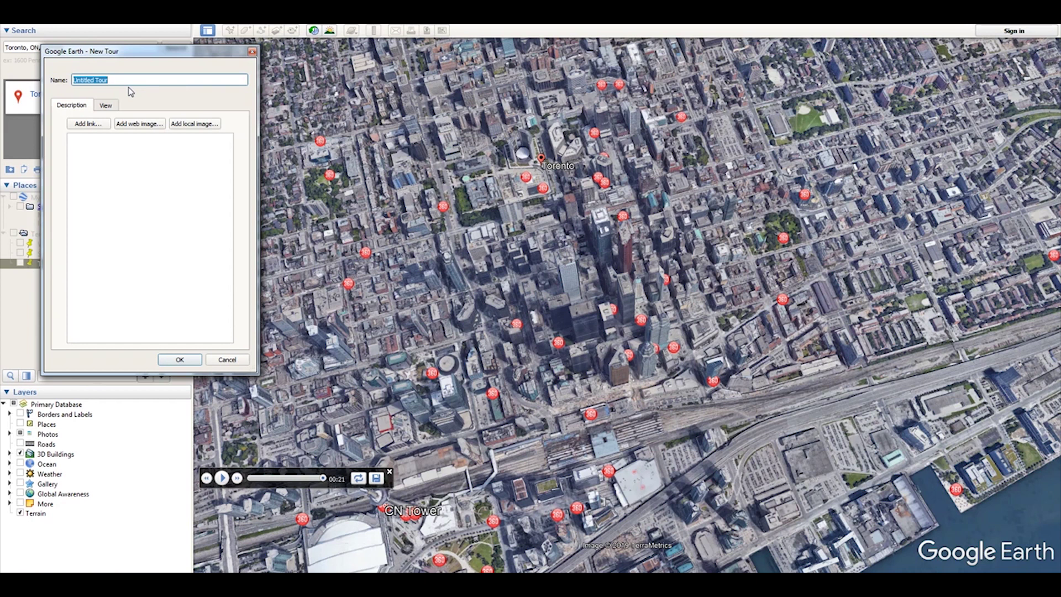
{"action": "type", "text": "Tour1"}
{"action": "left_click", "coordinate": [191, 362]}
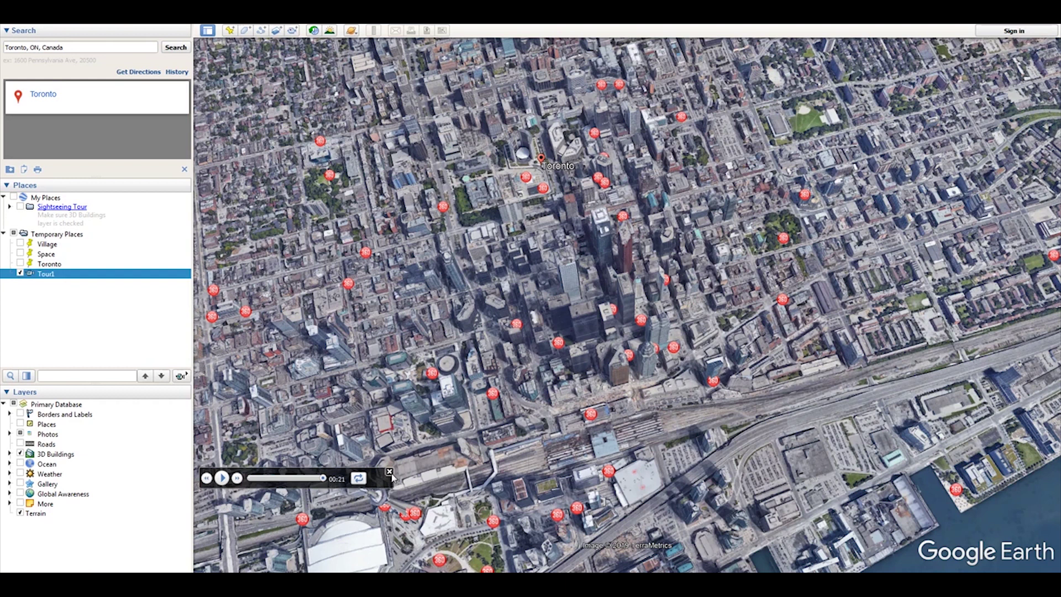
{"action": "left_click", "coordinate": [390, 471]}
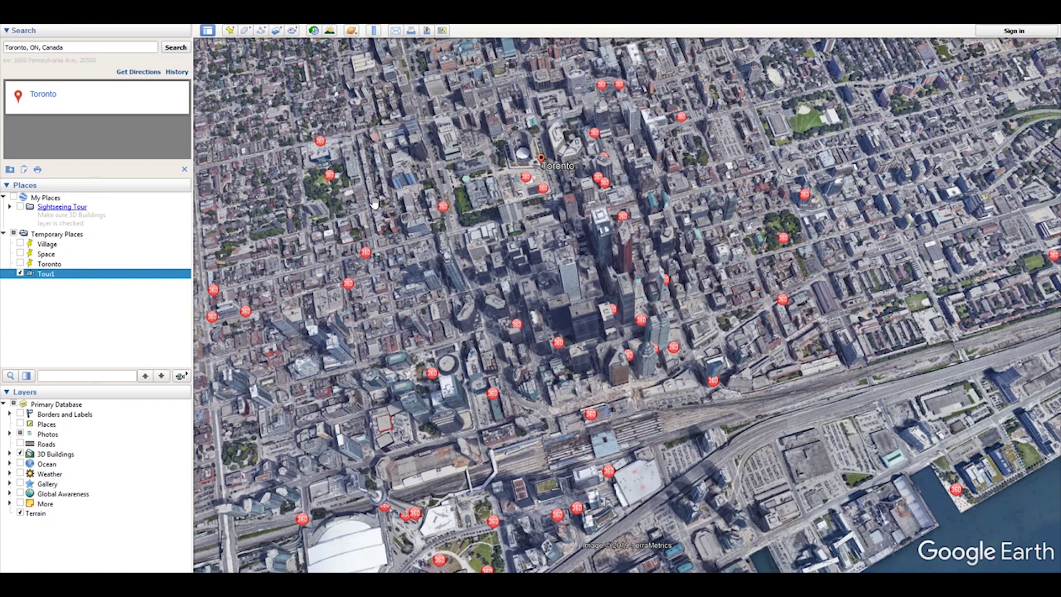
{"action": "left_click", "coordinate": [20, 273]}
In Tools > Movie Maker, set the output file Tour.mp4 to save on the Desktop
{"action": "left_click", "coordinate": [75, 25]}
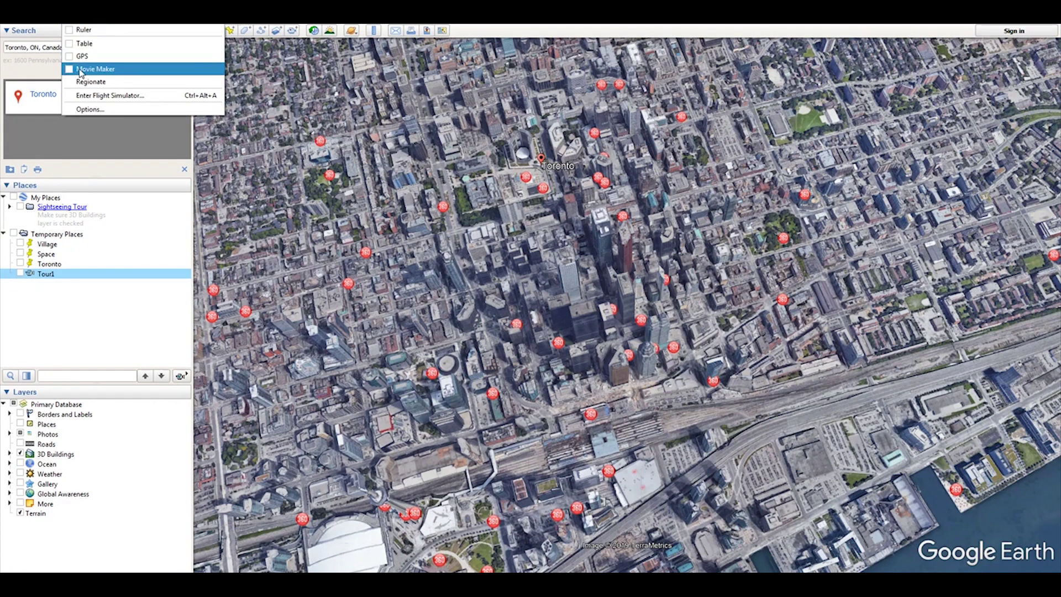
{"action": "left_click", "coordinate": [80, 70]}
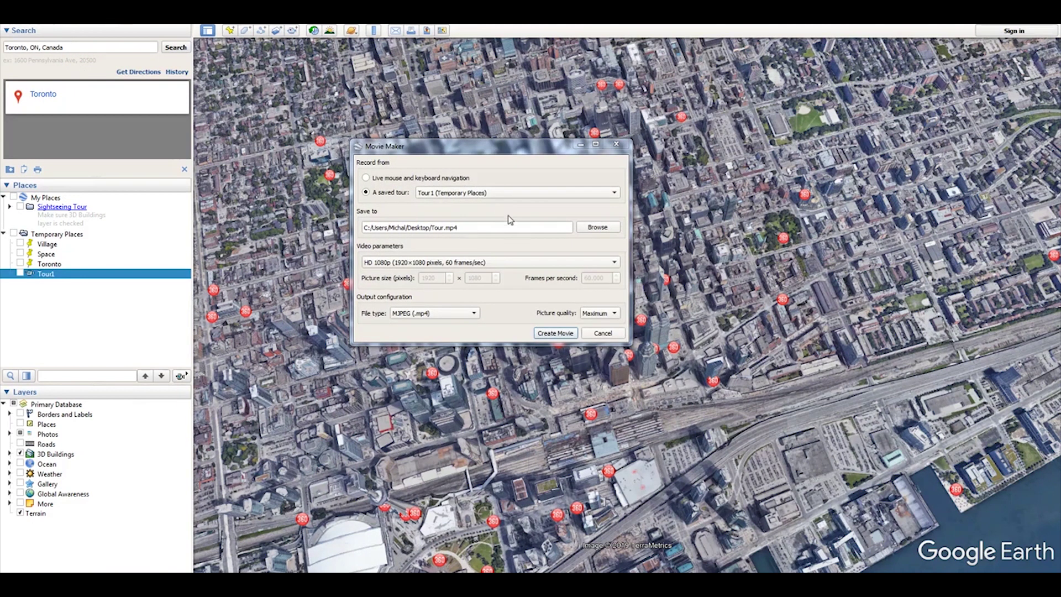
{"action": "left_click", "coordinate": [597, 228]}
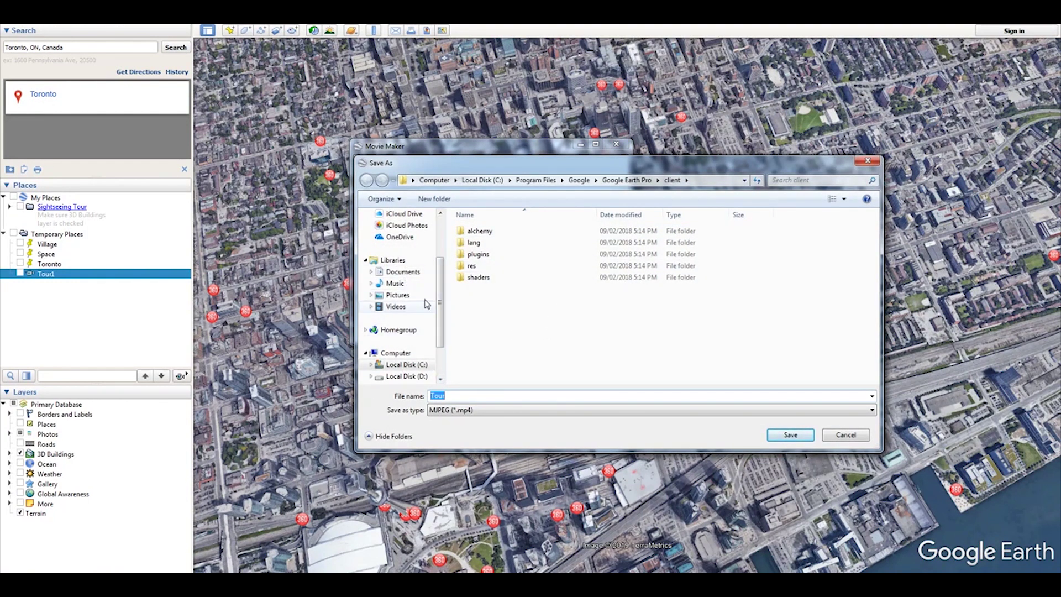
{"action": "scroll", "coordinate": [420, 287], "scroll_direction": "up", "scroll_amount": 2}
{"action": "left_click", "coordinate": [396, 230]}
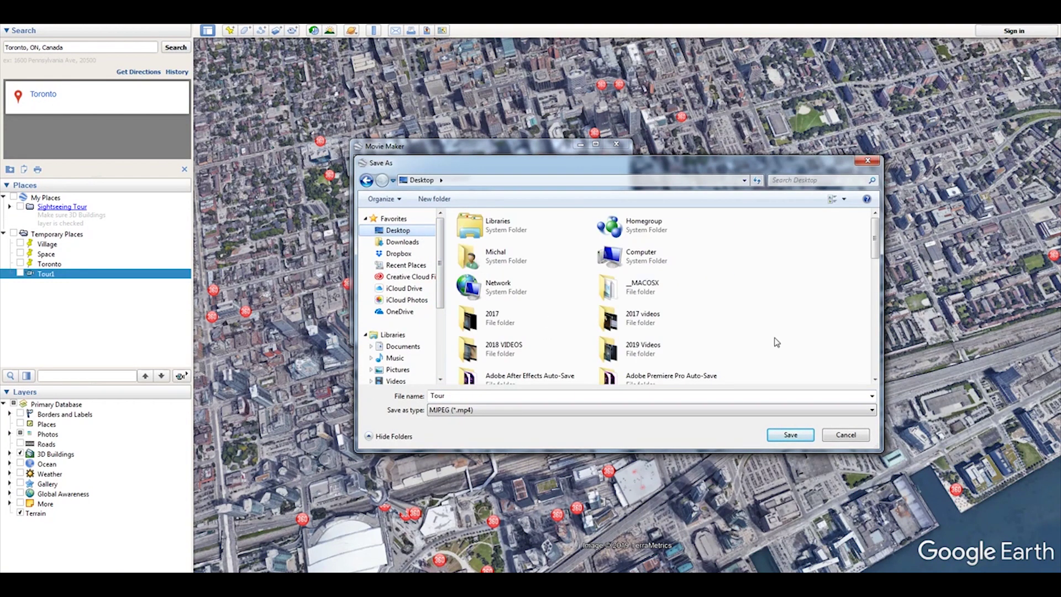
{"action": "key", "text": "Return"}
Choose HD 1080p 60 fps, Maximum quality and MJPEG (.mp4), then create the movie
{"action": "left_click", "coordinate": [611, 262]}
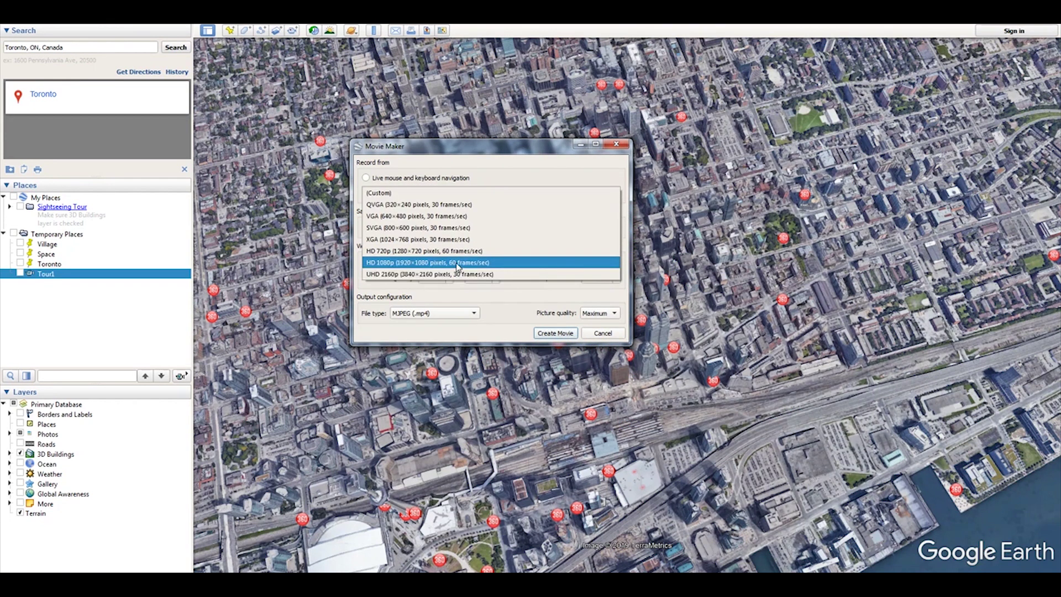
{"action": "left_click", "coordinate": [457, 264]}
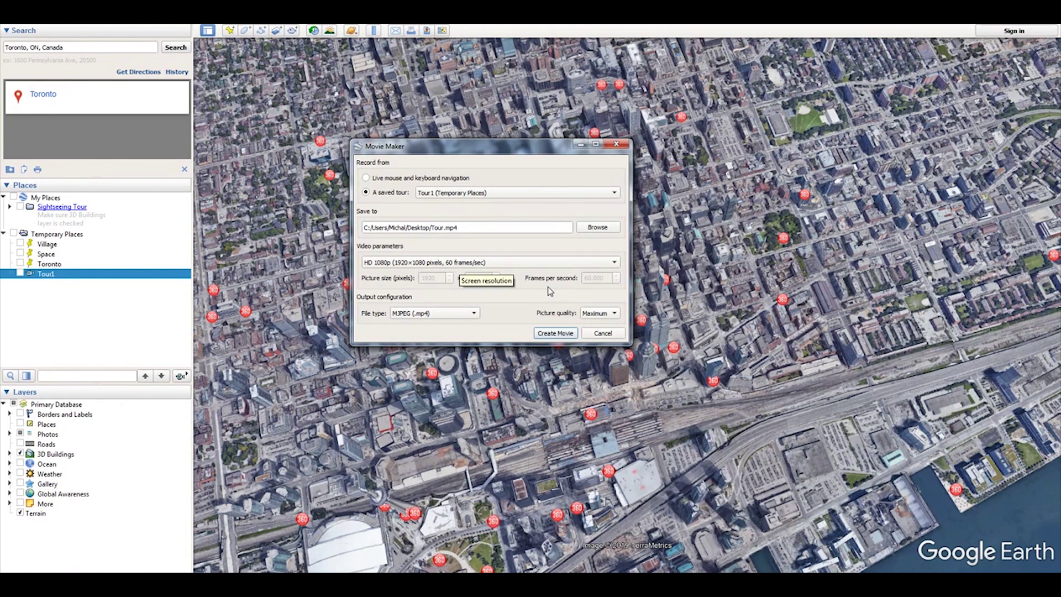
{"action": "left_click", "coordinate": [587, 315]}
{"action": "left_click", "coordinate": [589, 314]}
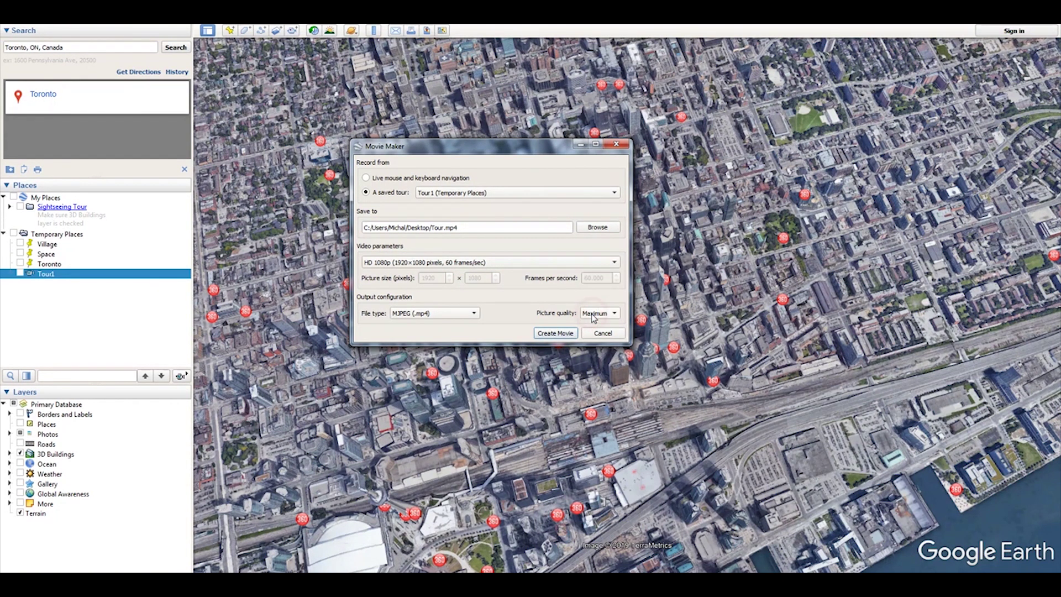
{"action": "left_click", "coordinate": [431, 313]}
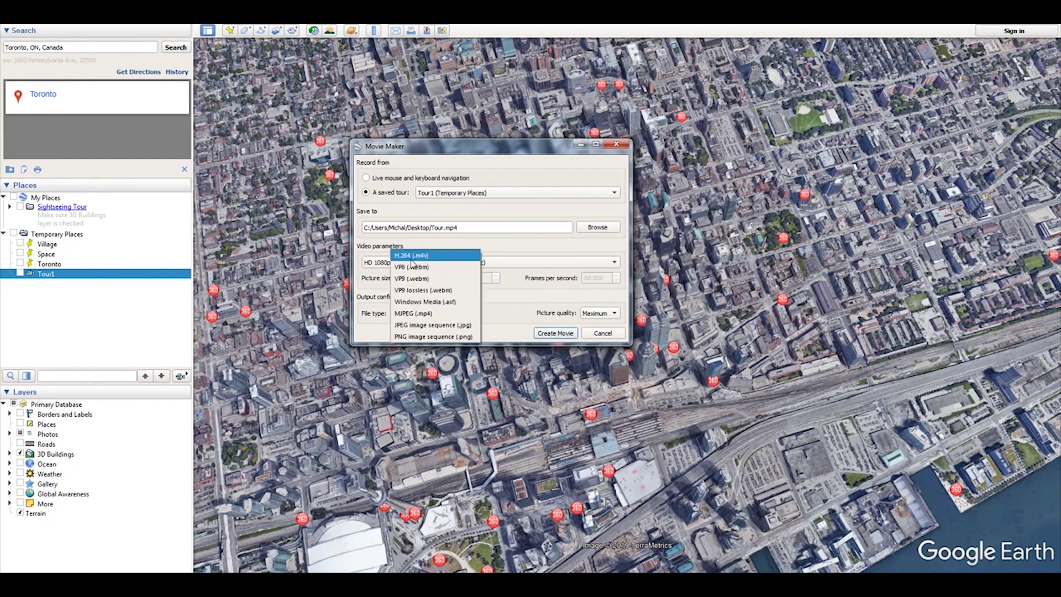
{"action": "left_click", "coordinate": [428, 314]}
{"action": "left_click", "coordinate": [561, 334]}
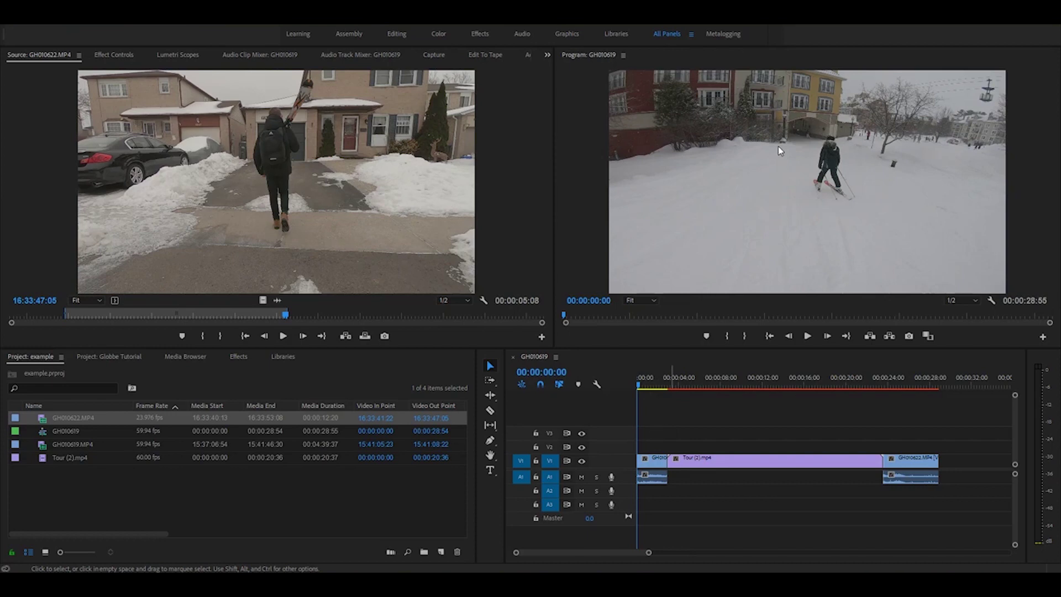
{"action": "left_click", "coordinate": [649, 465]}
{"action": "left_click", "coordinate": [648, 385]}
{"action": "left_click_drag", "start_coordinate": [652, 386], "coordinate": [905, 352]}
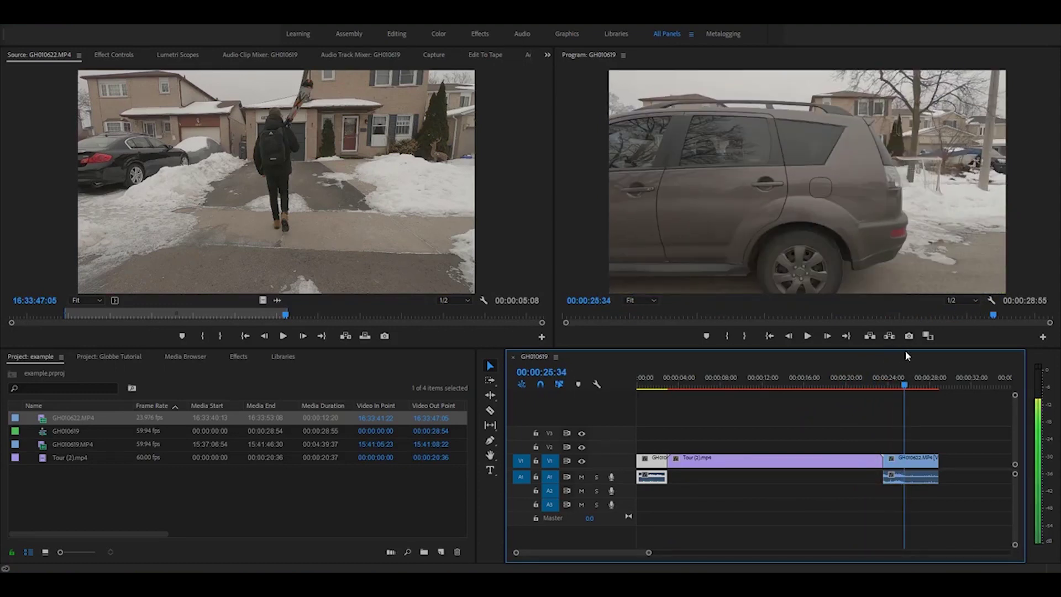
{"action": "left_click", "coordinate": [726, 380]}
Split Tour (2).mp4 at 00:00:08:38, delete its opening piece, and slide the rest left to close the gap
{"action": "key", "text": "c"}
{"action": "left_click", "coordinate": [727, 460]}
{"action": "key", "text": "v"}
{"action": "left_click", "coordinate": [699, 463]}
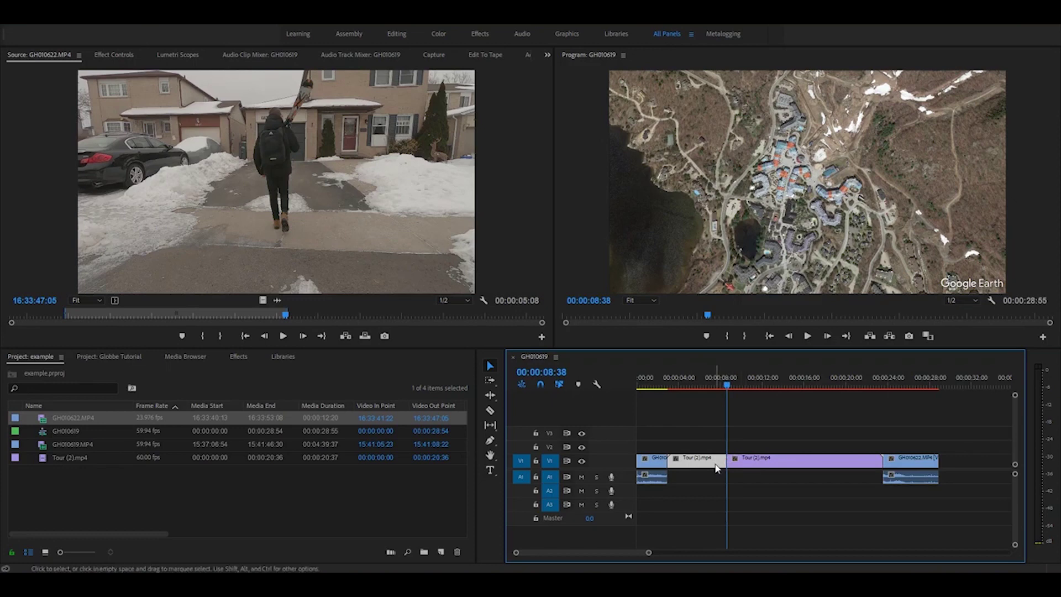
{"action": "key", "text": "Delete"}
{"action": "left_click_drag", "start_coordinate": [803, 464], "coordinate": [746, 467]}
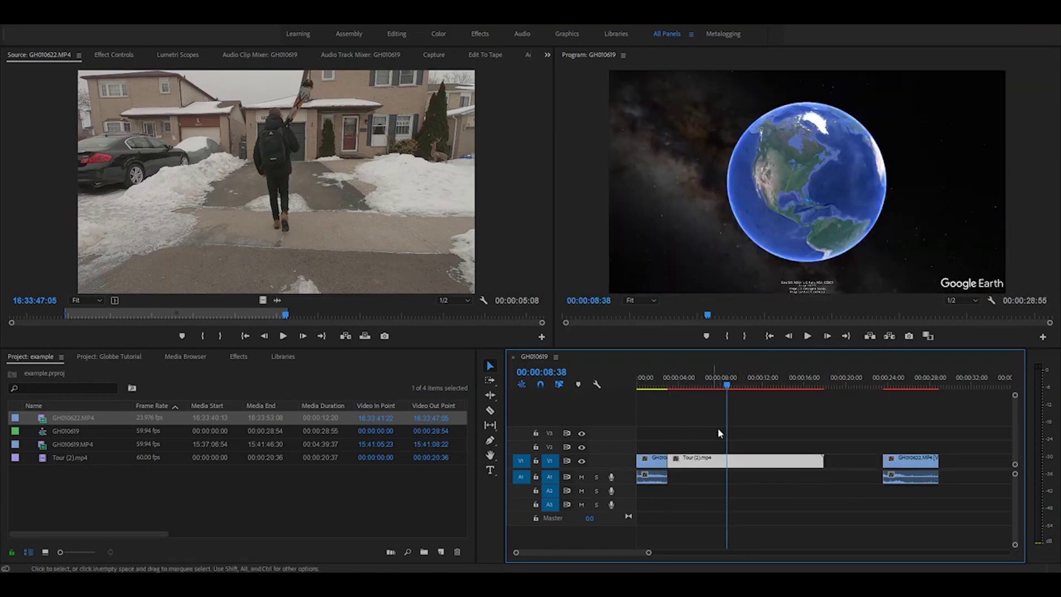
{"action": "left_click_drag", "start_coordinate": [729, 388], "coordinate": [737, 363]}
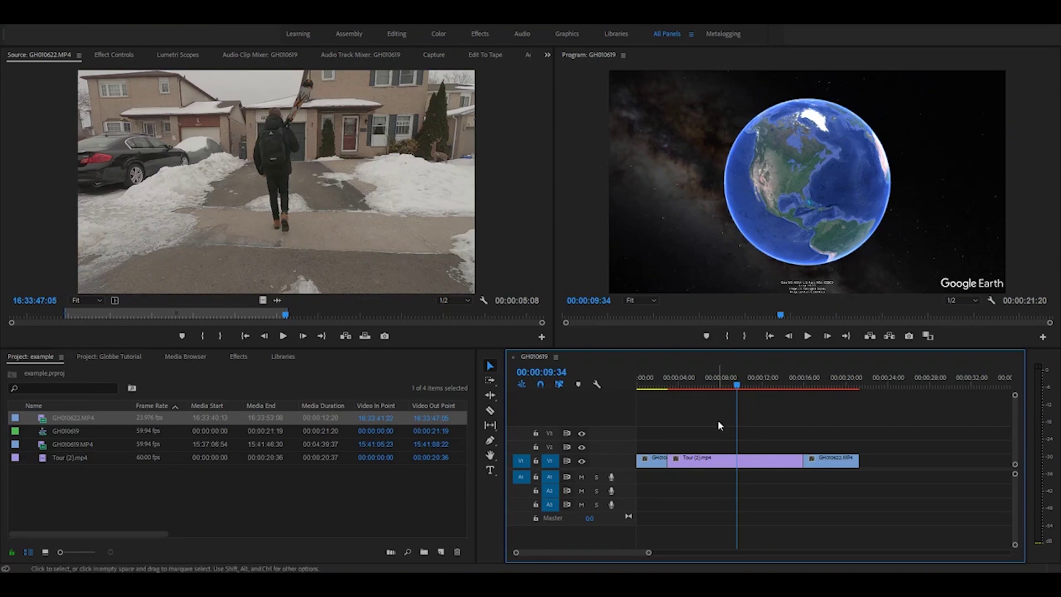
Preview the edit points from 00:00:03:00, then show the Effects panel in the lower-left
{"action": "left_click", "coordinate": [668, 386]}
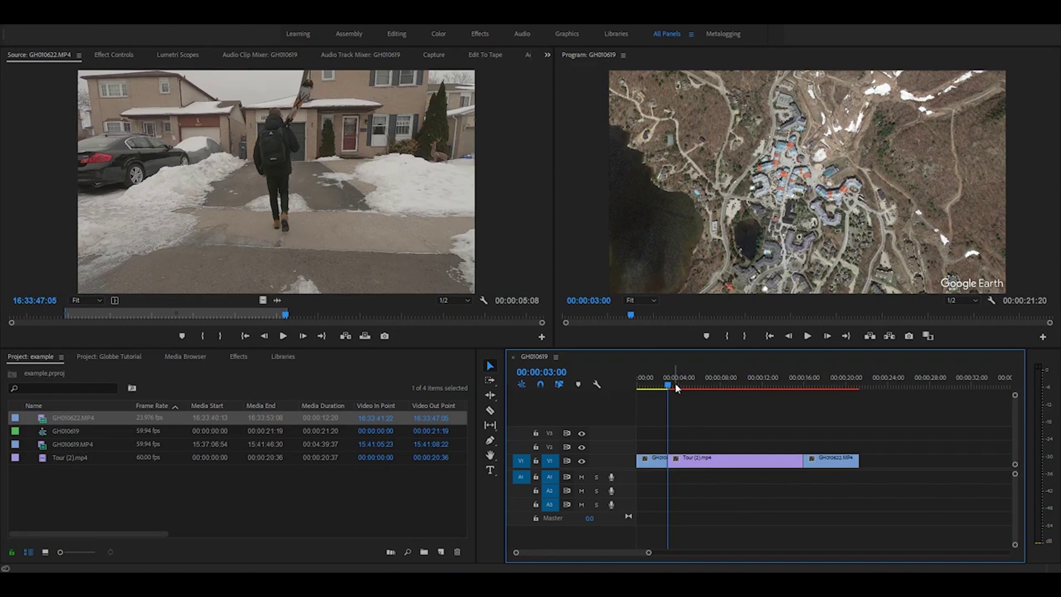
{"action": "key", "text": "Down"}
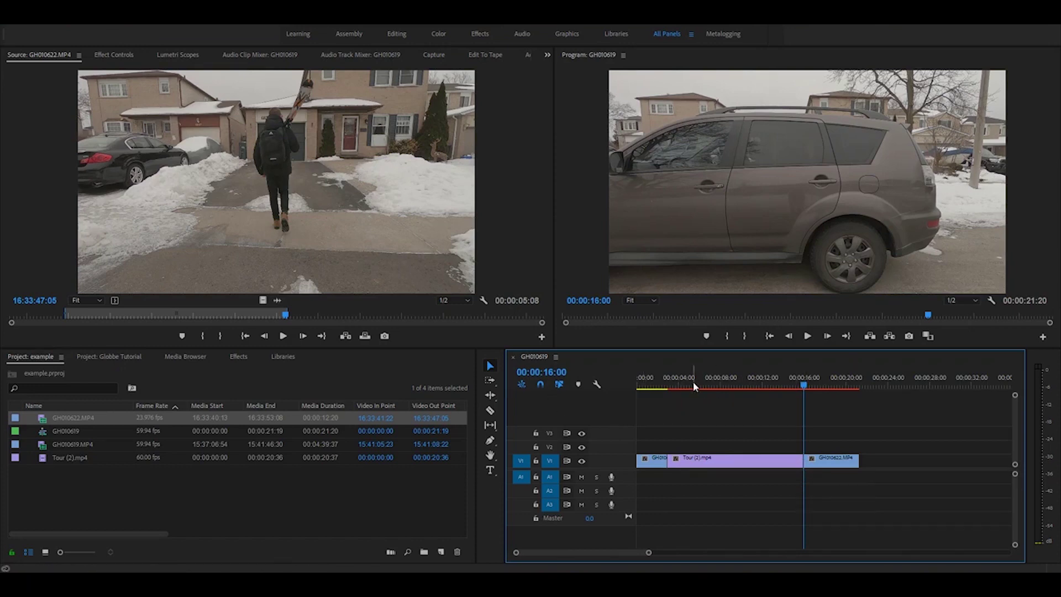
{"action": "left_click", "coordinate": [667, 382]}
{"action": "left_click", "coordinate": [239, 356]}
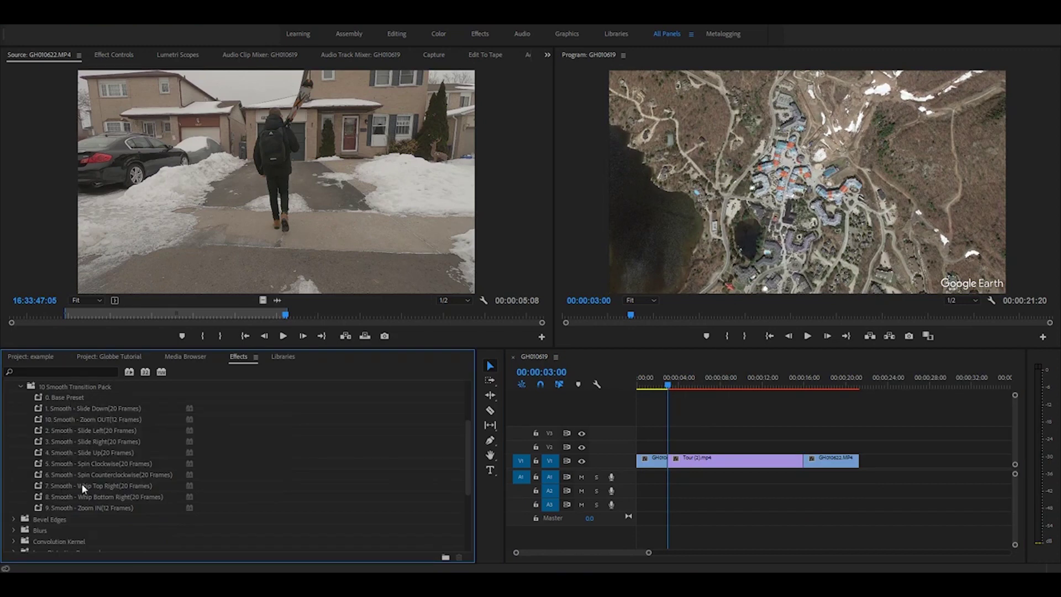